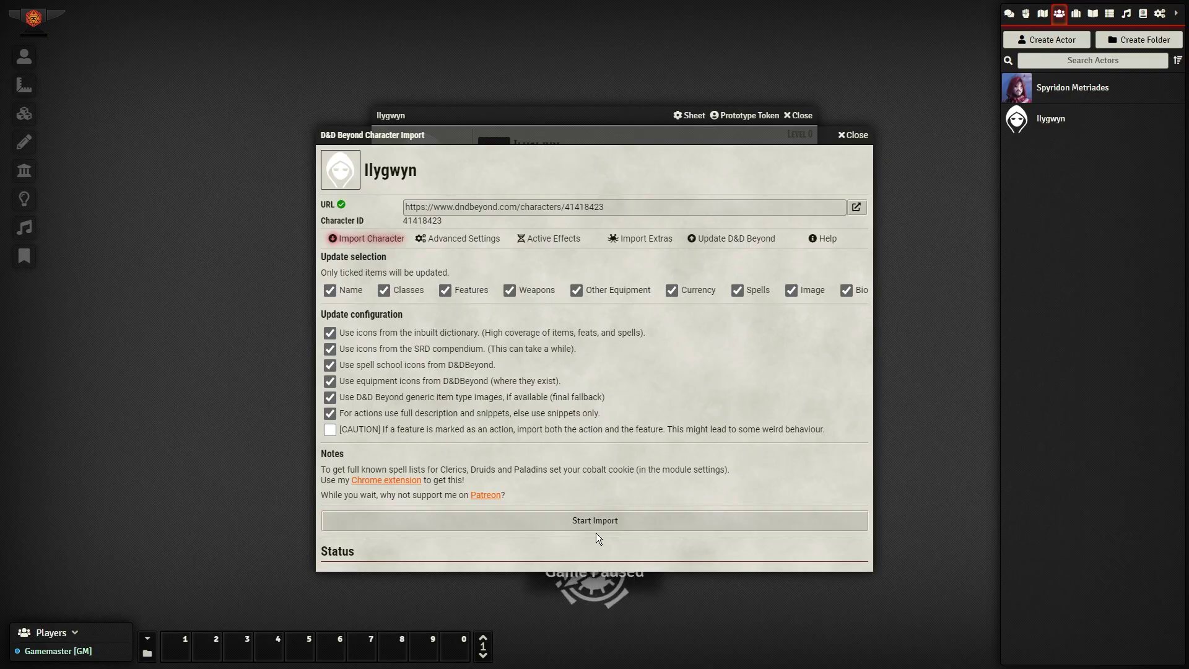
Import the Ilygwyn character from D&D Beyond and review its inventory, features and spellbook.
left_click(595, 524)
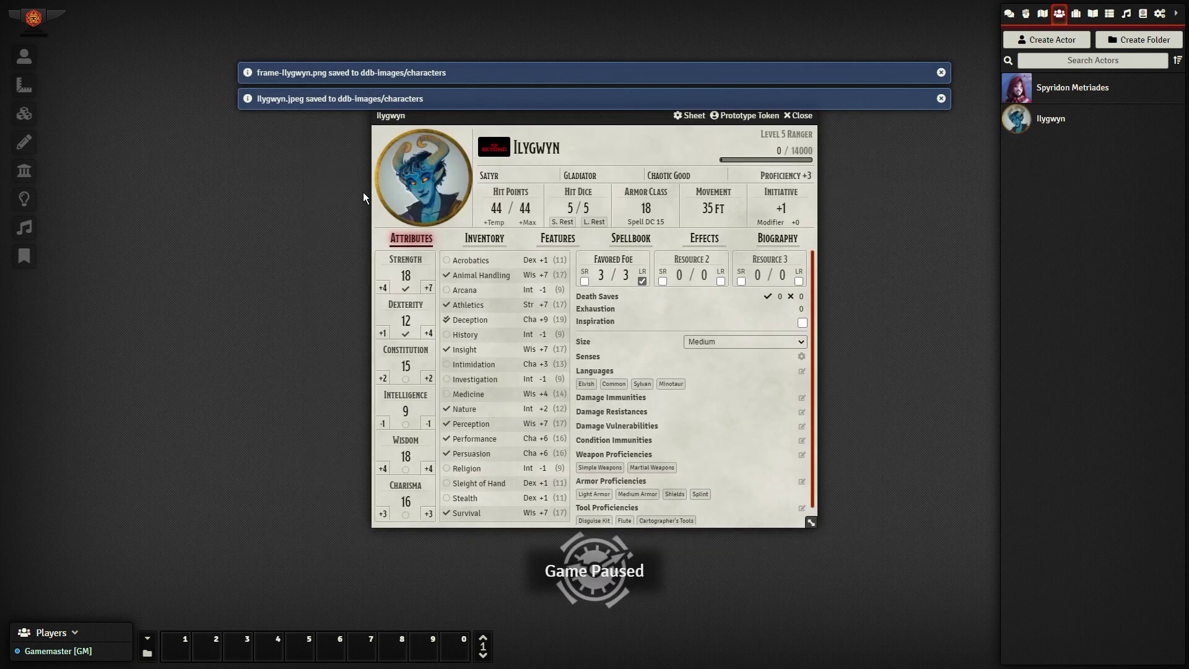
left_click(484, 238)
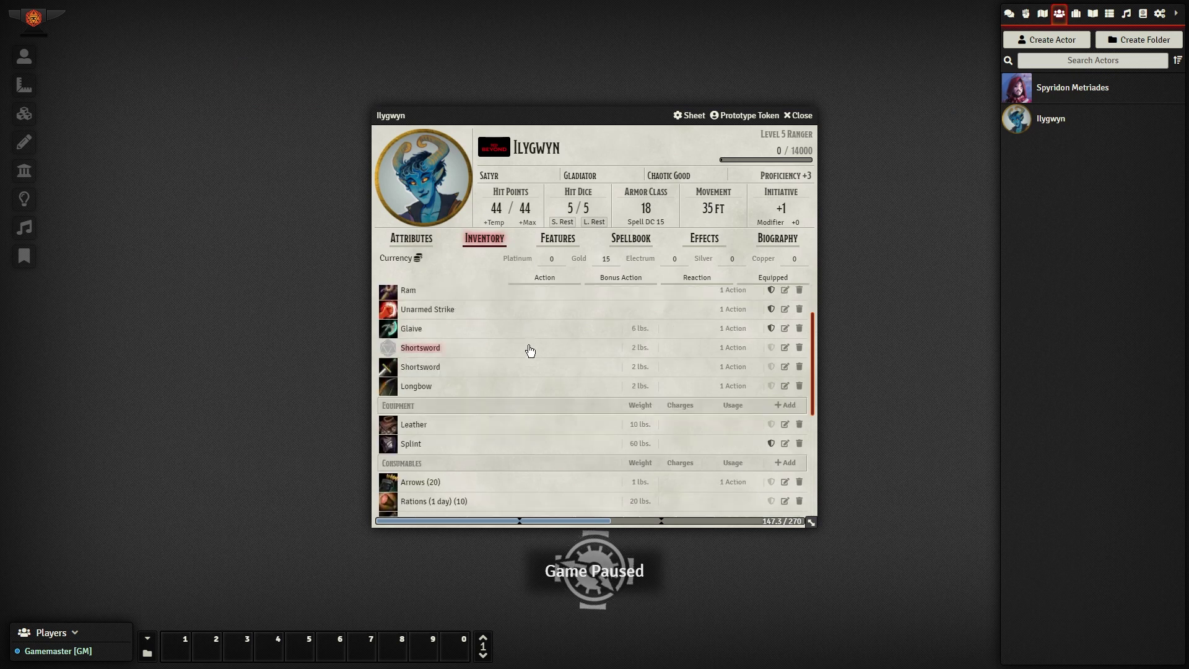
scroll(530, 351, "down", 2)
left_click(558, 238)
scroll(610, 339, "down", 3)
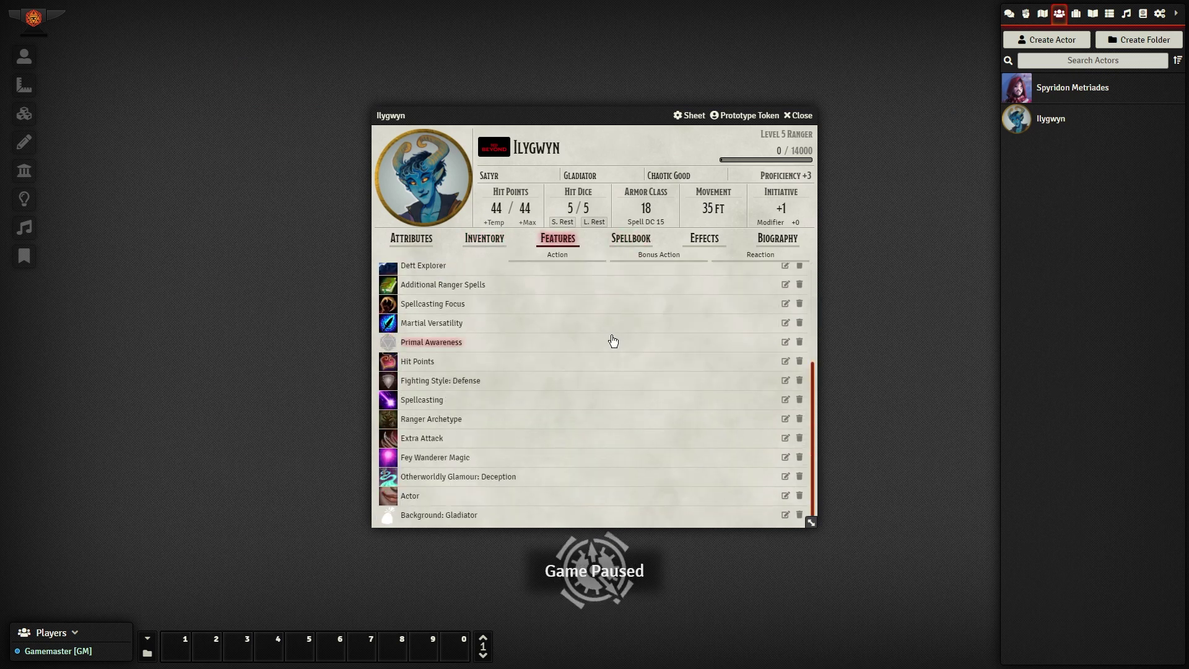
scroll(613, 342, "up", 5)
left_click(631, 238)
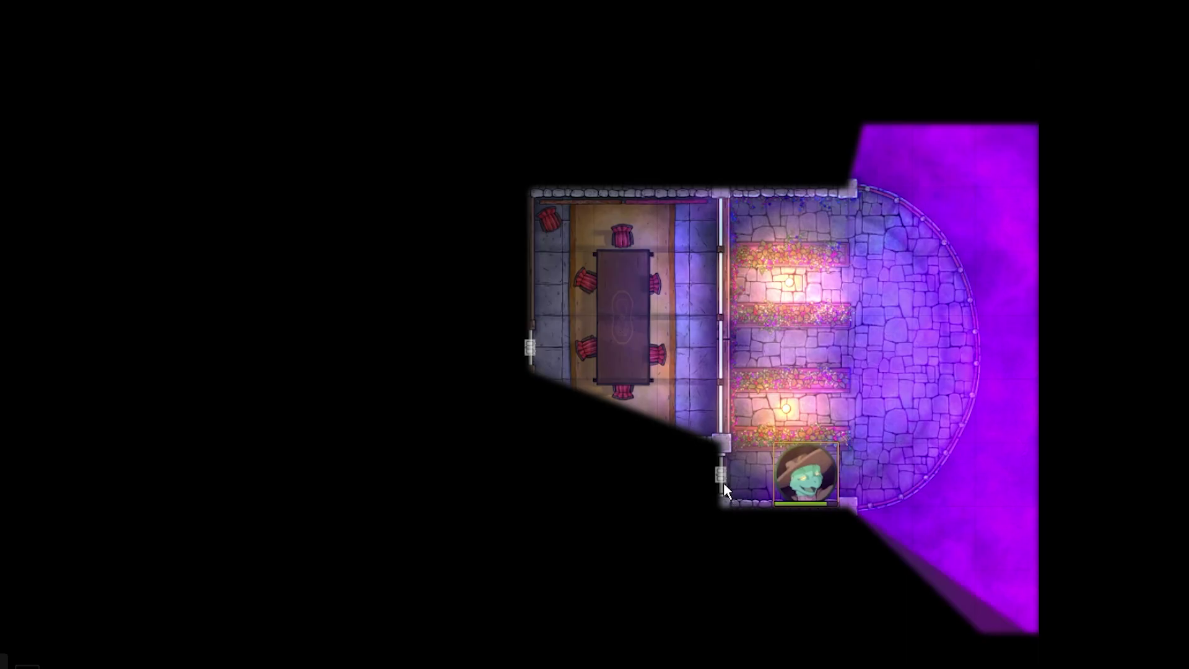
Open the door beside the character token on the stone terrace and move the token west through it.
key("Left")
left_click(720, 475)
key("Left")
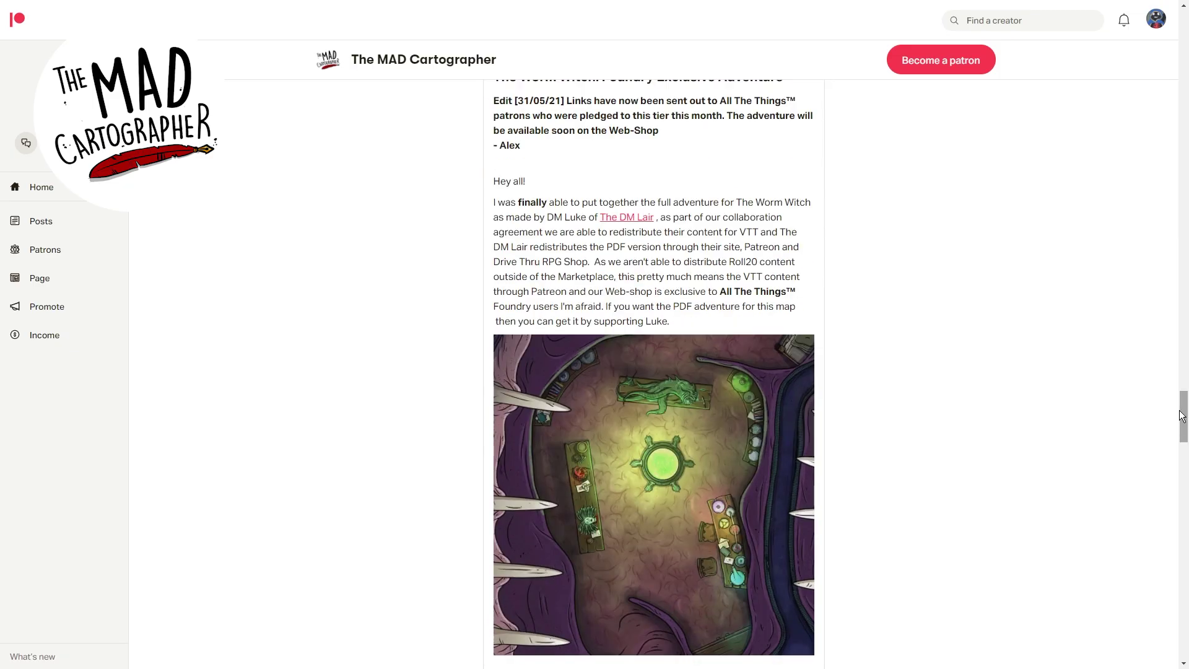
scroll(1182, 414, "down", 3)
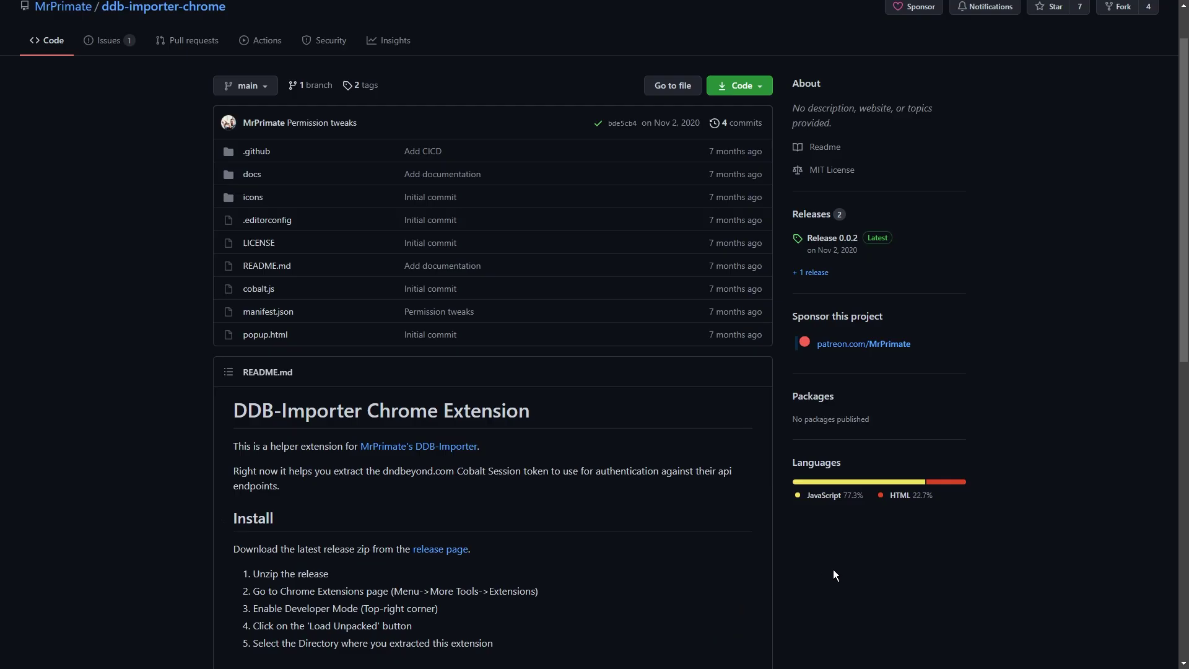
Download ddb-importer-chrome.zip of Release 0.0.2 from the repository's release page and save it as ddb-importer-chrome (2).
left_click(434, 551)
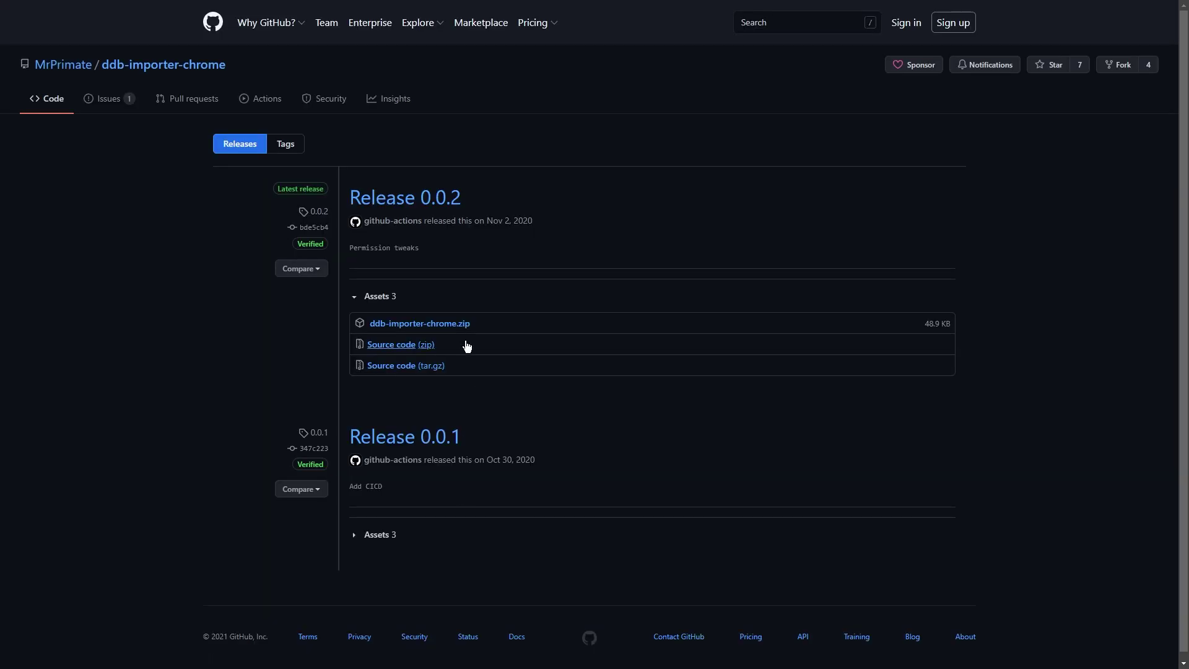
left_click(432, 324)
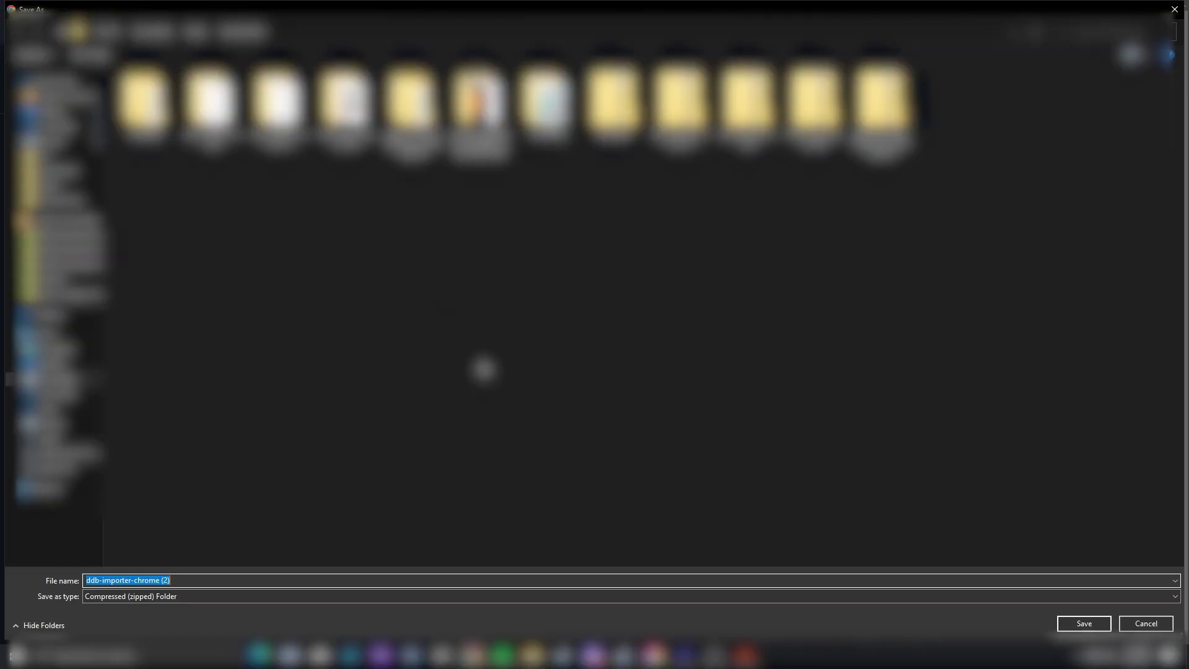
left_click(1072, 628)
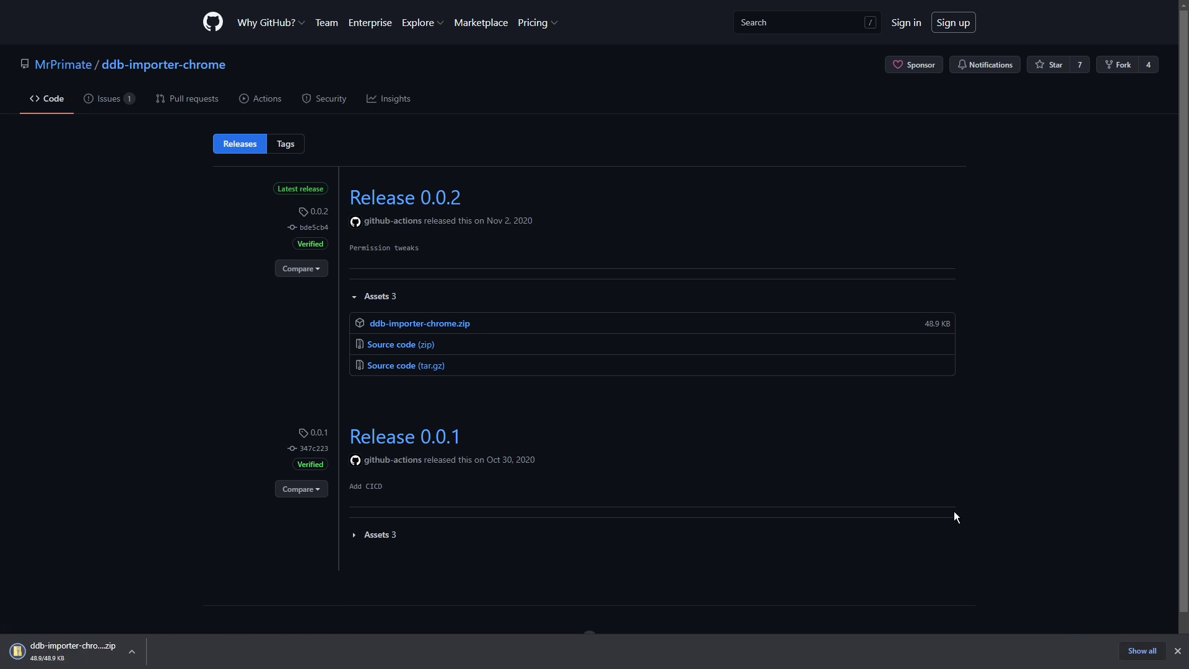
Show the downloaded ddb-importer-chrome (2) archive in its folder and start extracting all its files.
left_click(131, 658)
left_click(191, 615)
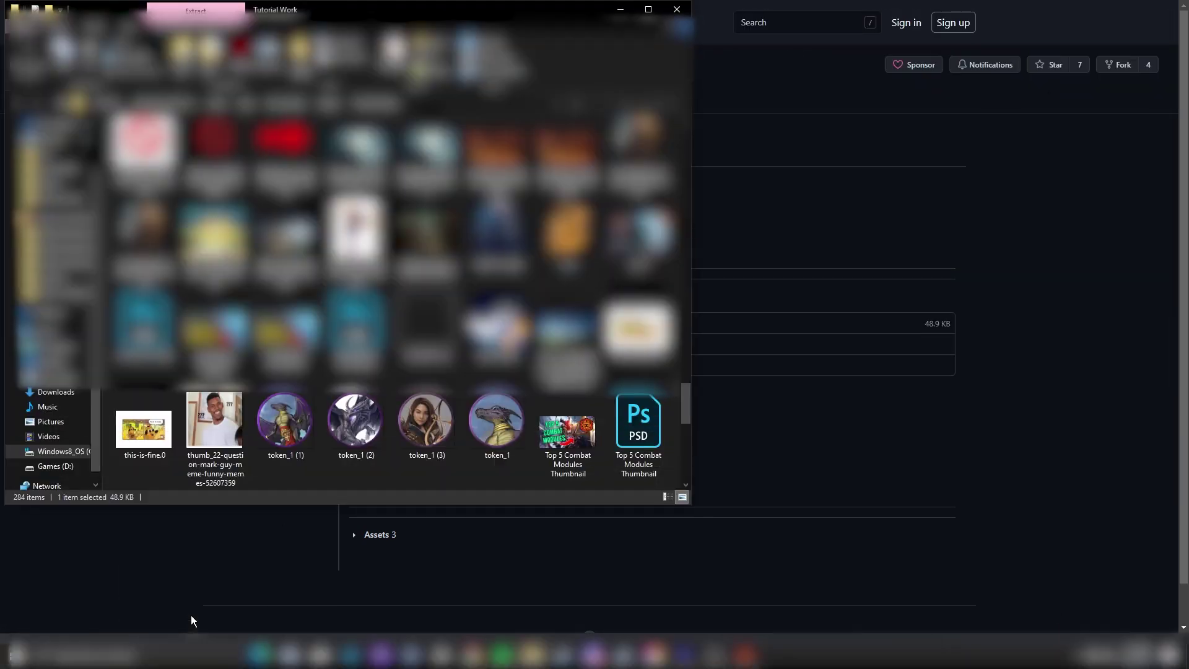
right_click(362, 455)
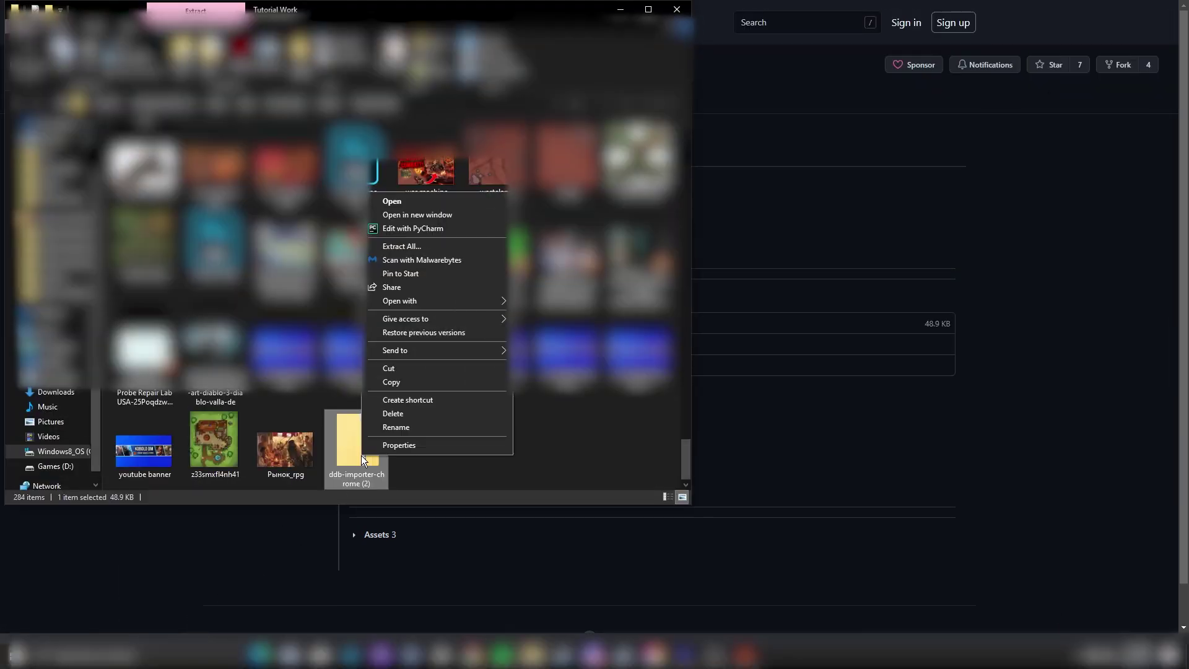
left_click(417, 243)
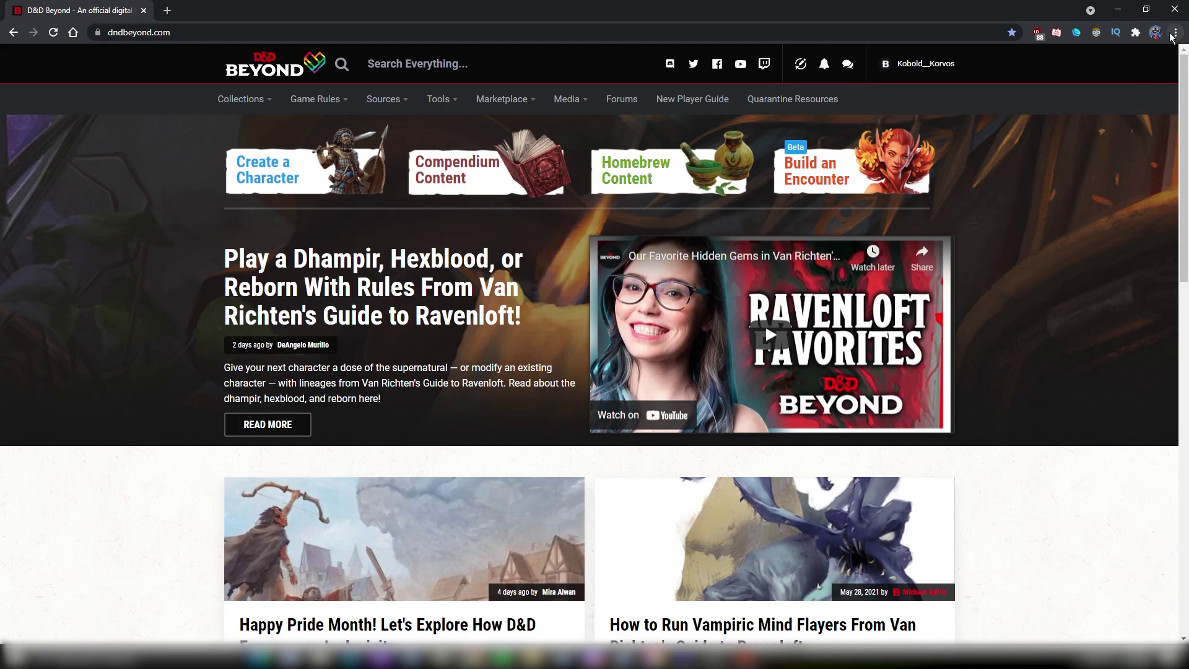
Open Chrome's extension management page and enable Developer mode.
left_click(1175, 32)
mouse_move(1053, 211)
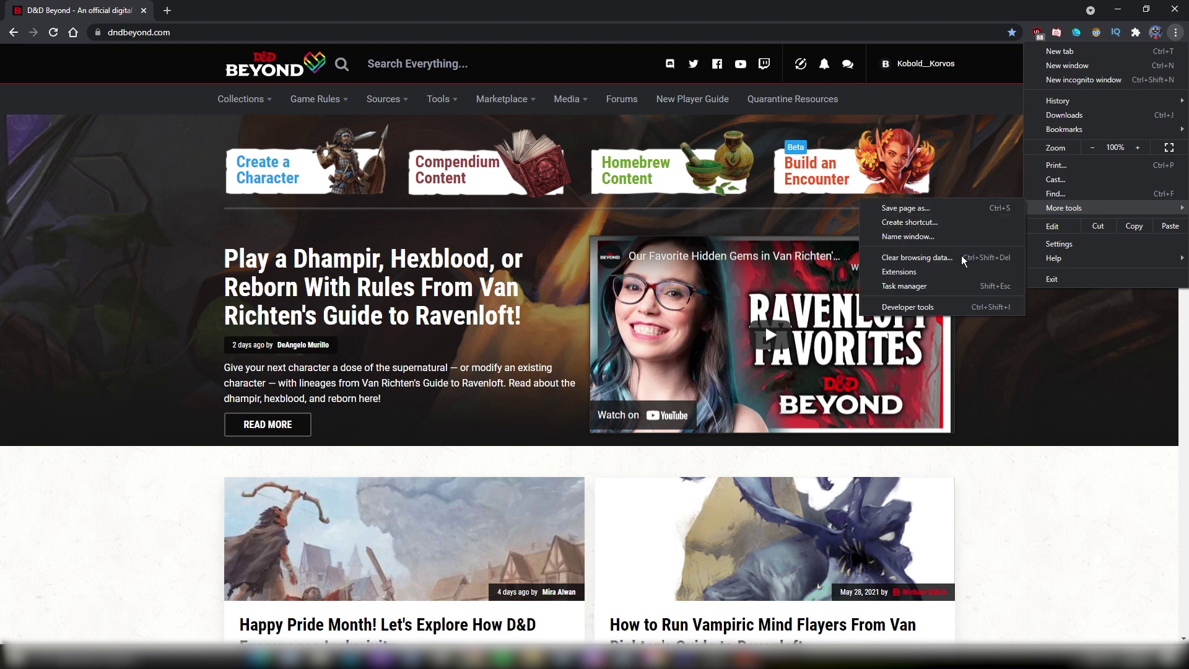
left_click(954, 272)
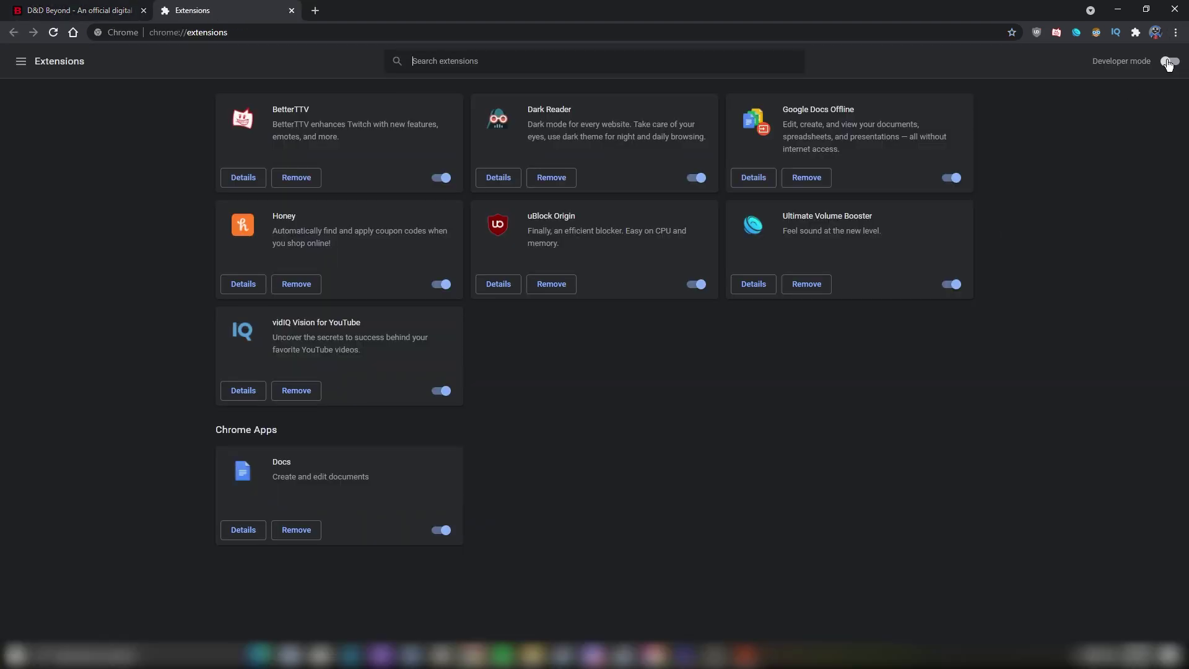
left_click(1169, 61)
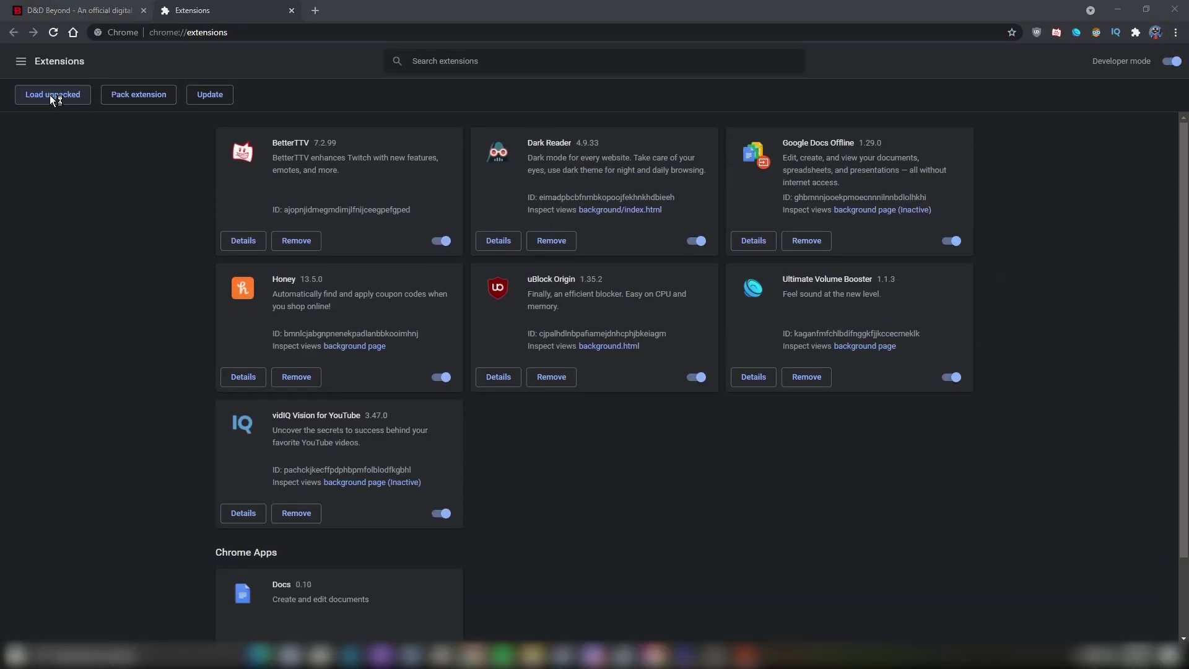
Load the unpacked extension from the extracted ddb-importer-chrome (2) folder.
left_click(51, 95)
left_click(347, 111)
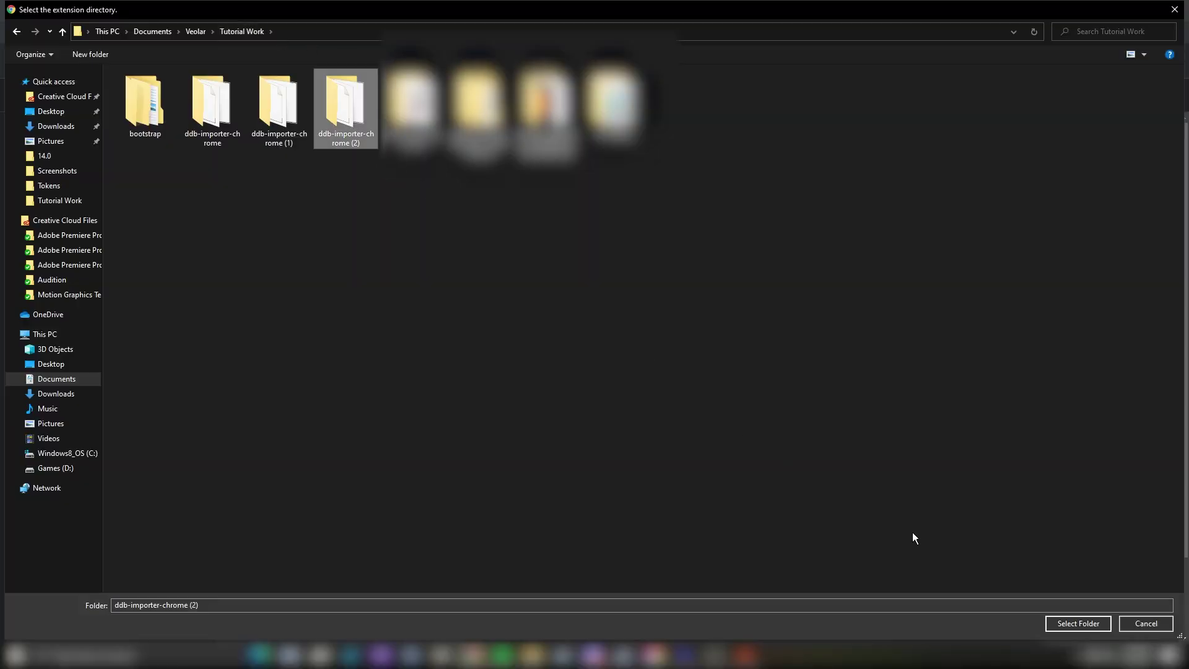
left_click(1078, 623)
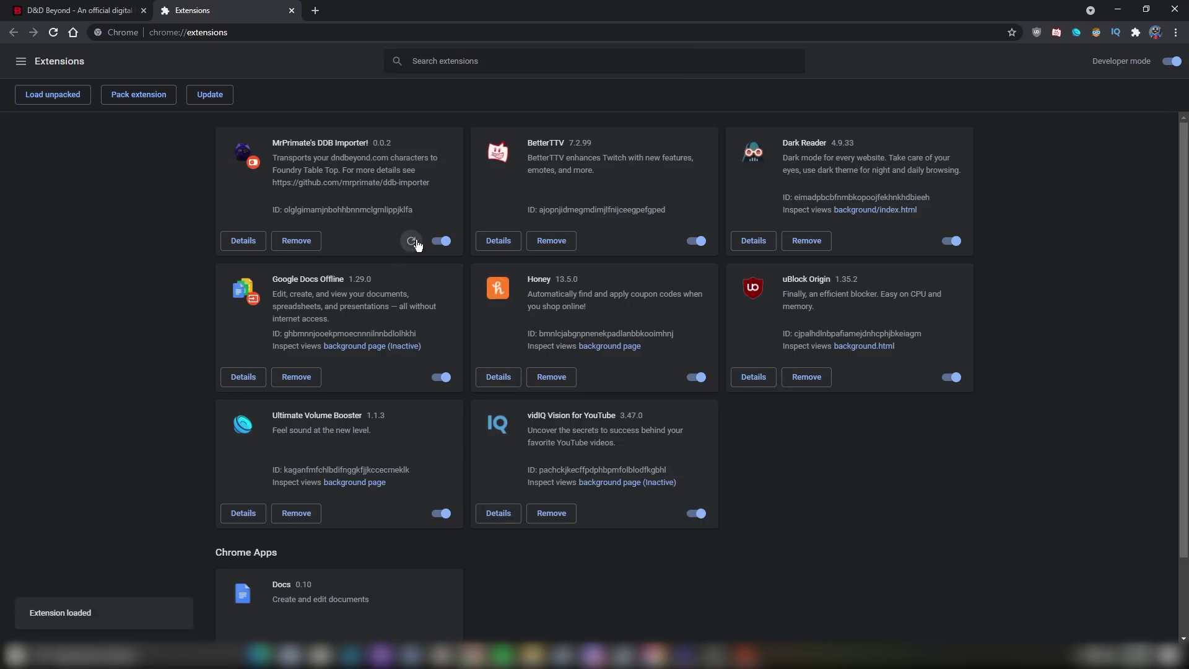
Pin the MrPrimate's DDB Importer! extension and run it on the D&D Beyond page.
left_click(1136, 32)
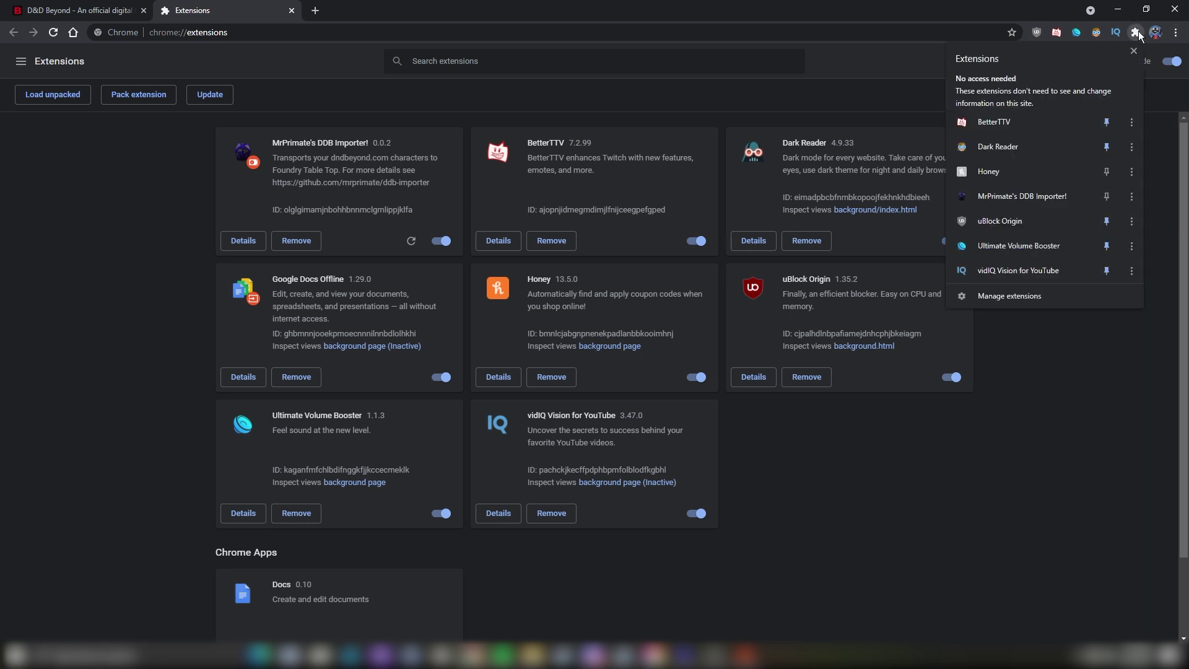
left_click(1107, 196)
left_click(1095, 328)
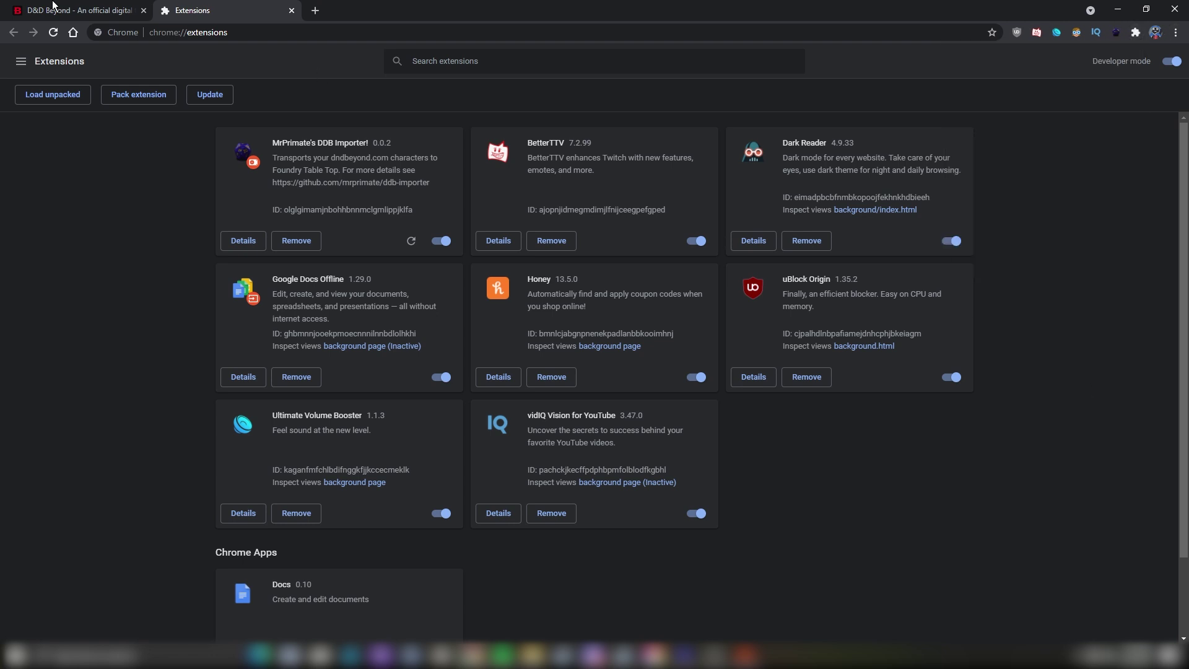
key("ctrl+Tab")
left_click(1116, 34)
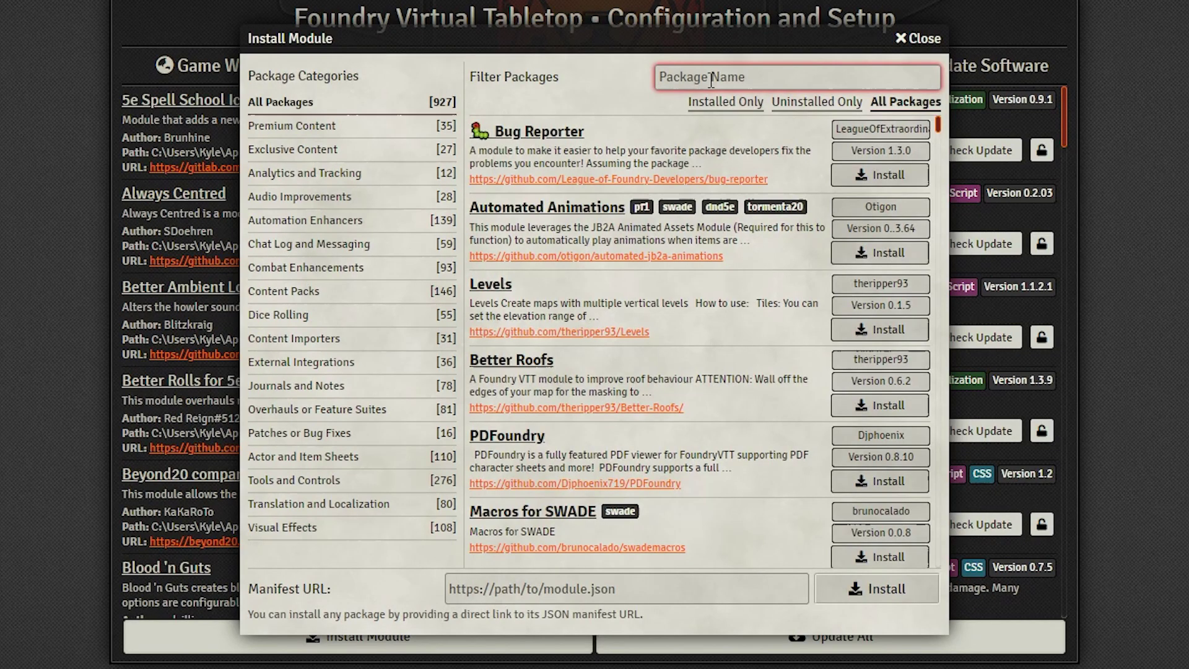
Search Foundry's installable module packages for "mr", "magic items" and "skill cu".
type("mr")
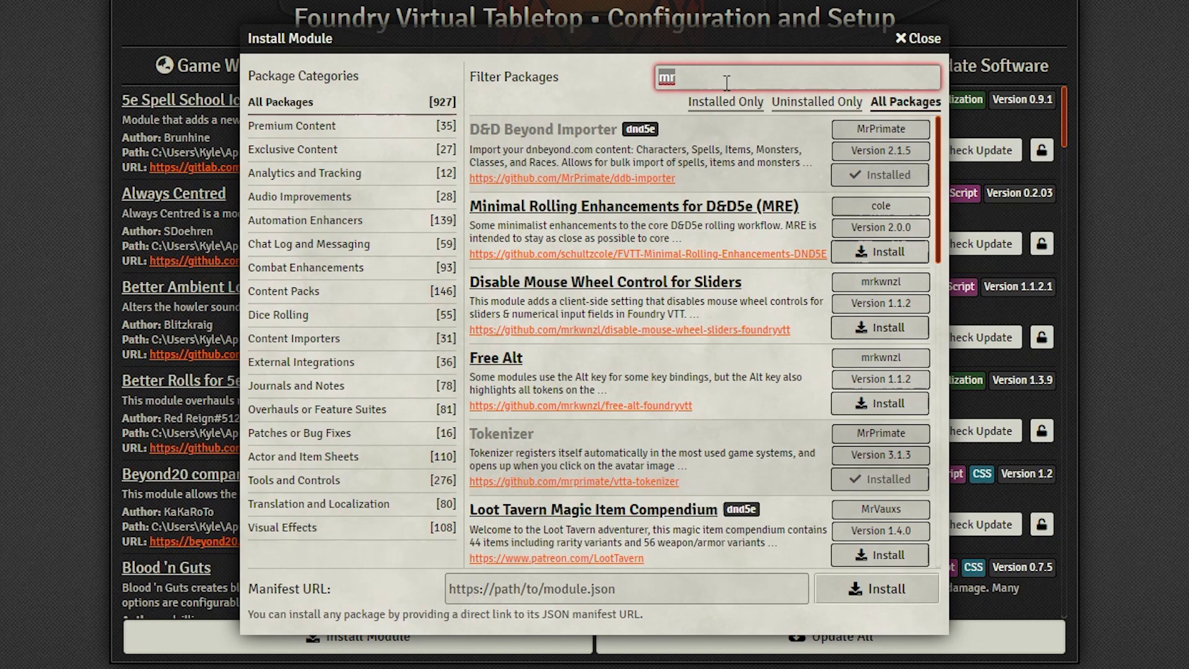
type("magic")
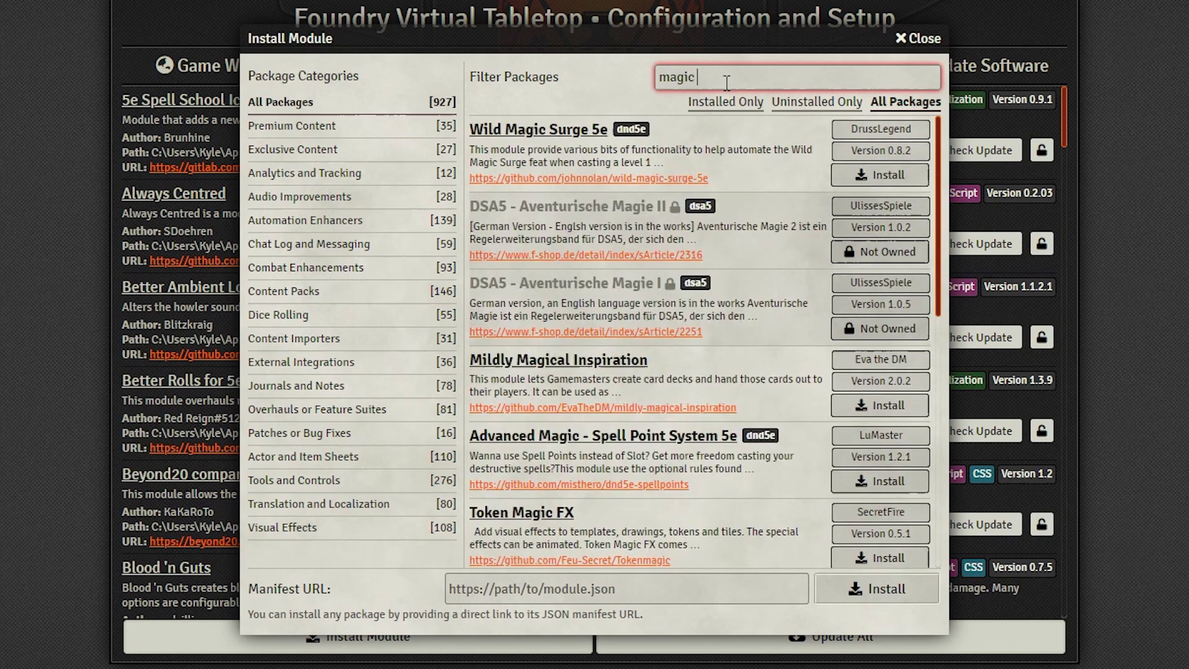
type(" items")
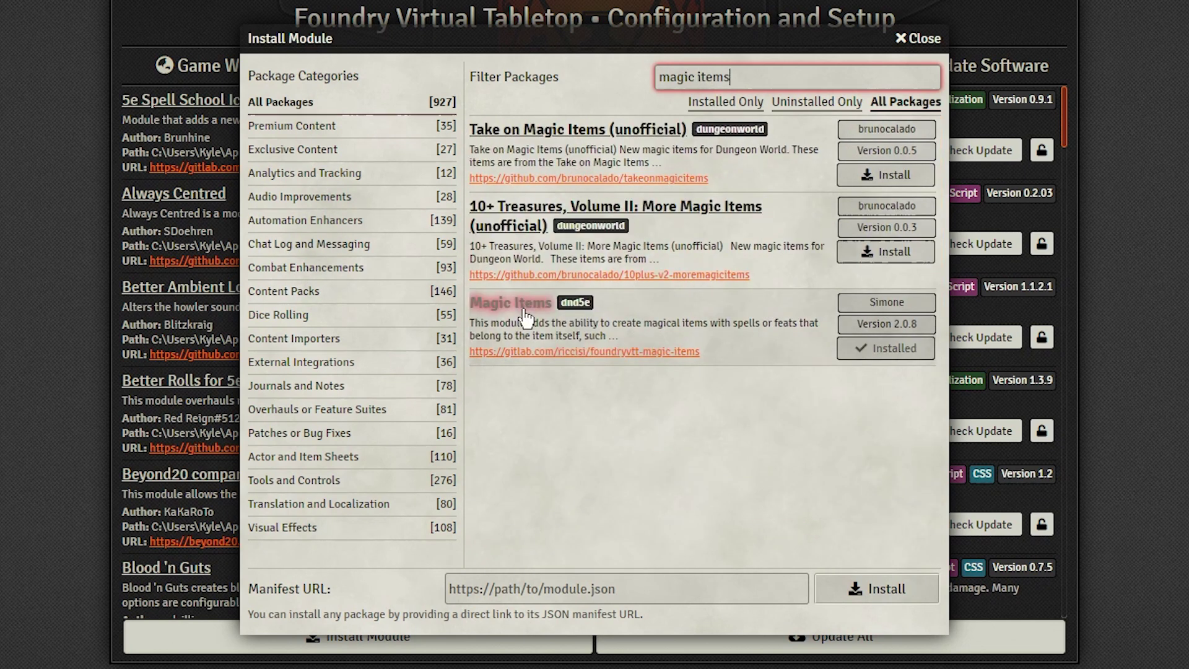
double_click(727, 79)
key("ctrl+a")
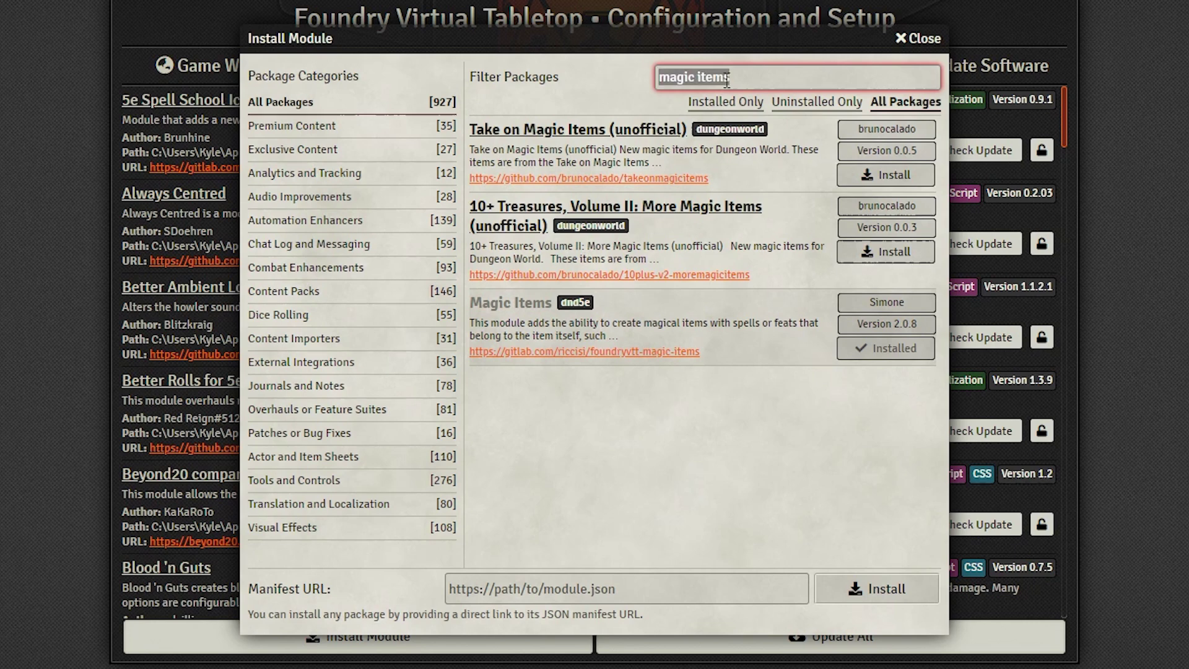
type("skill cu")
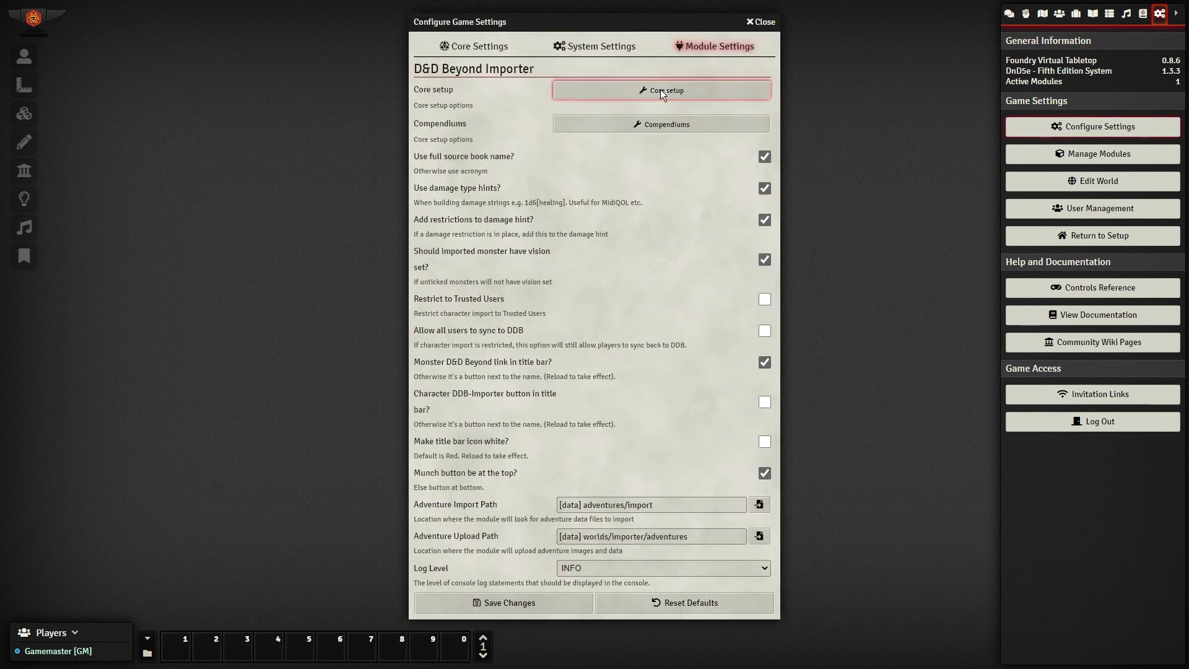
Open the D&D Beyond Importer core setup and paste the copied token into the Cobalt Cookie field.
left_click(660, 89)
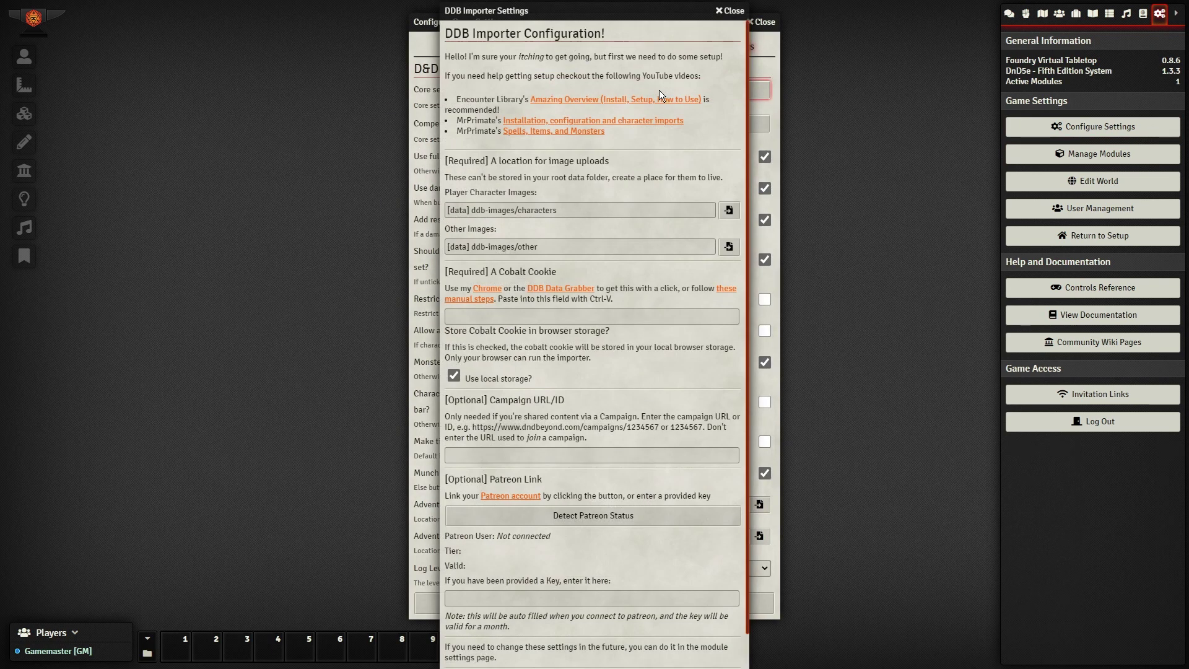
left_click(528, 318)
key("ctrl+v")
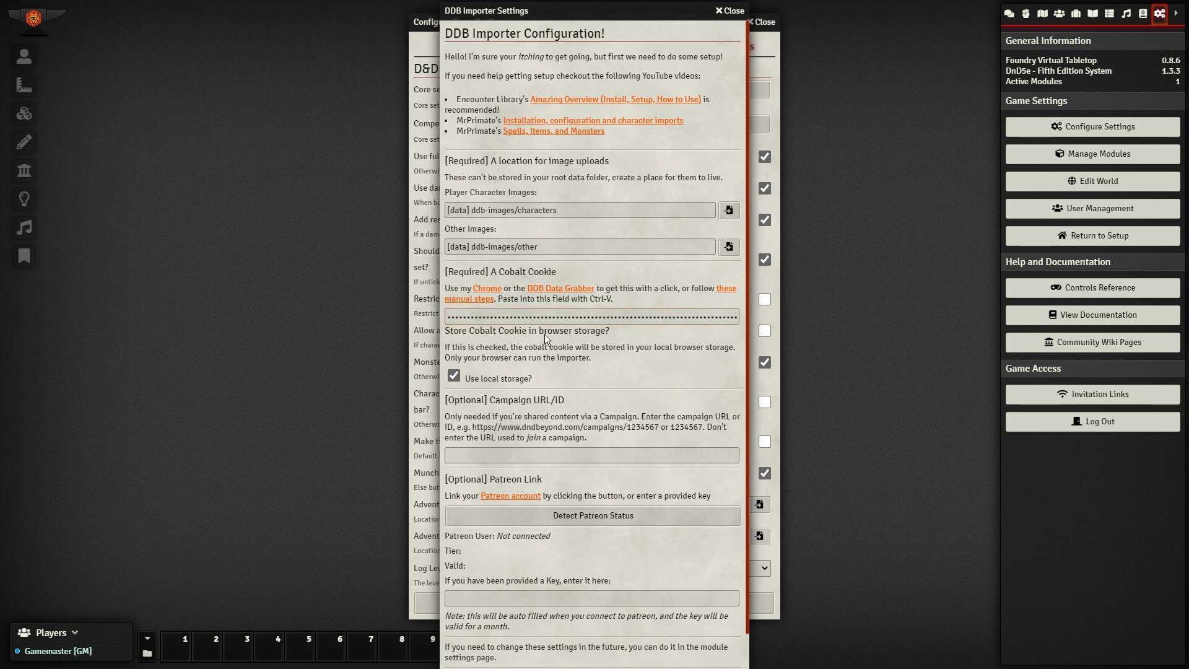
Enter the D&D Beyond campaign URL as the optional campaign, then save the importer configuration and the module settings.
scroll(545, 334, "down", 1)
left_click(541, 415)
type("https://www.dndbeyond.com/campaigns/1281123")
left_click(620, 654)
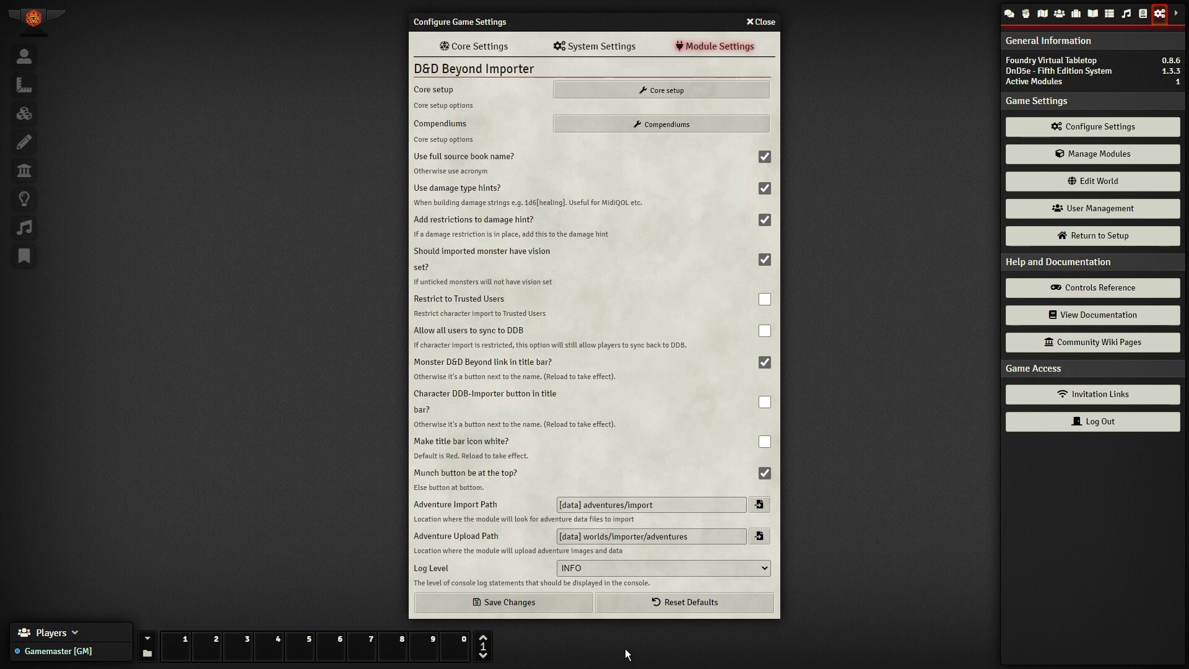
left_click(560, 600)
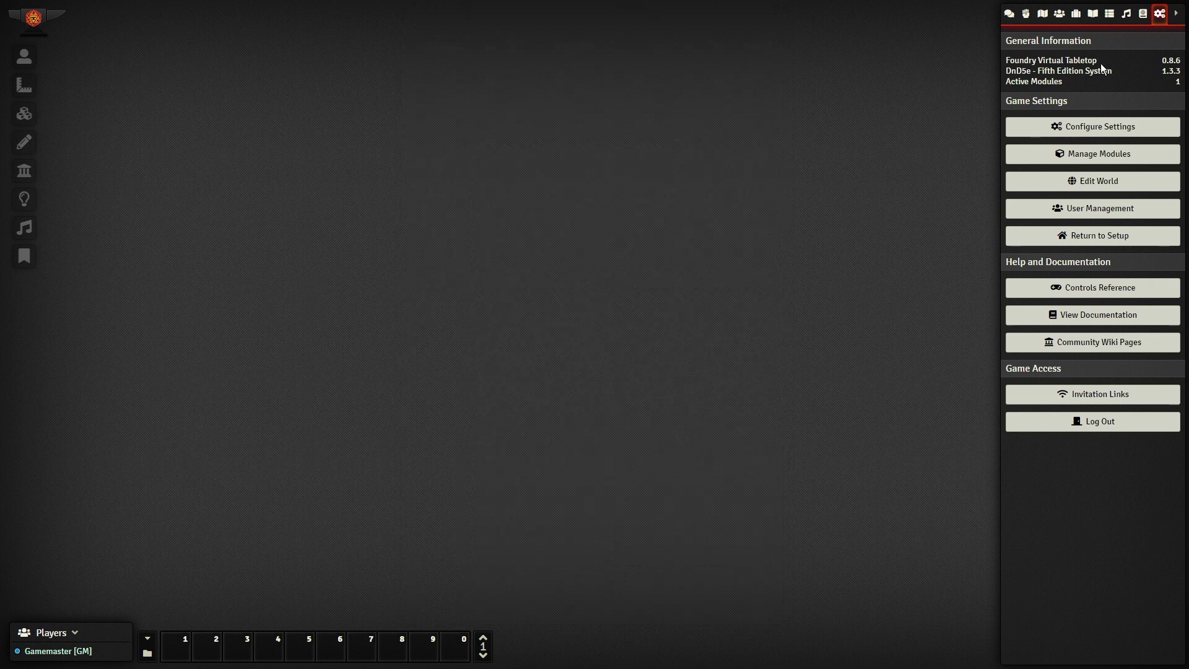
Create a new Player Character actor named Spyridon Metriades.
left_click(1059, 14)
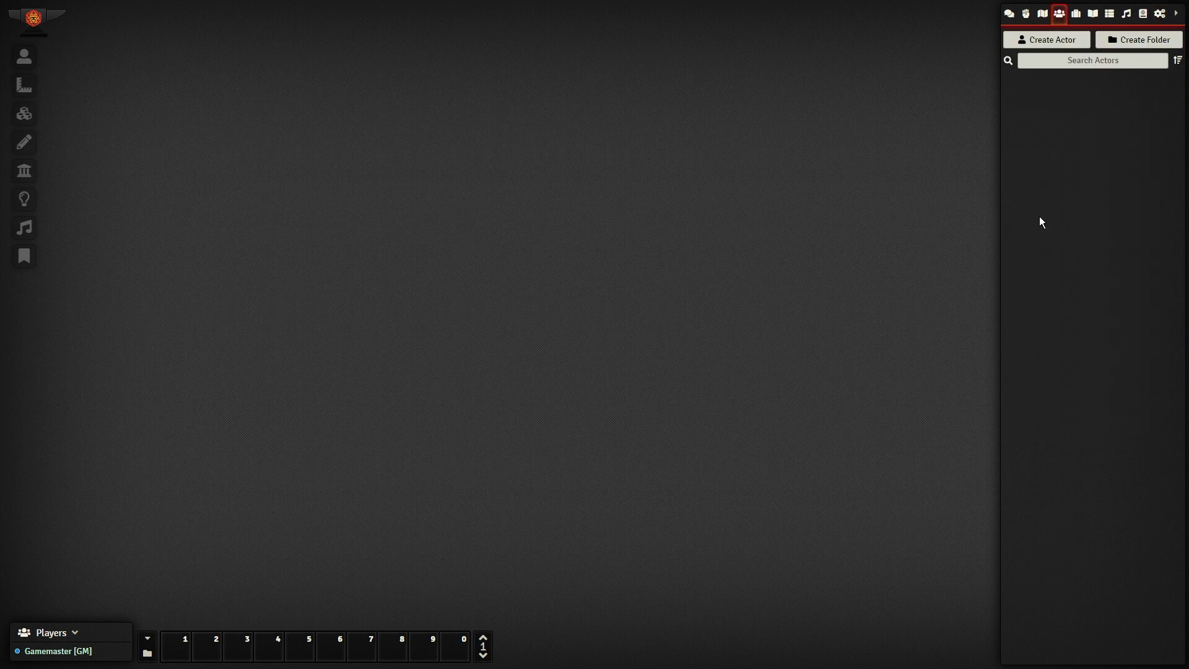
left_click(1032, 36)
left_click(914, 61)
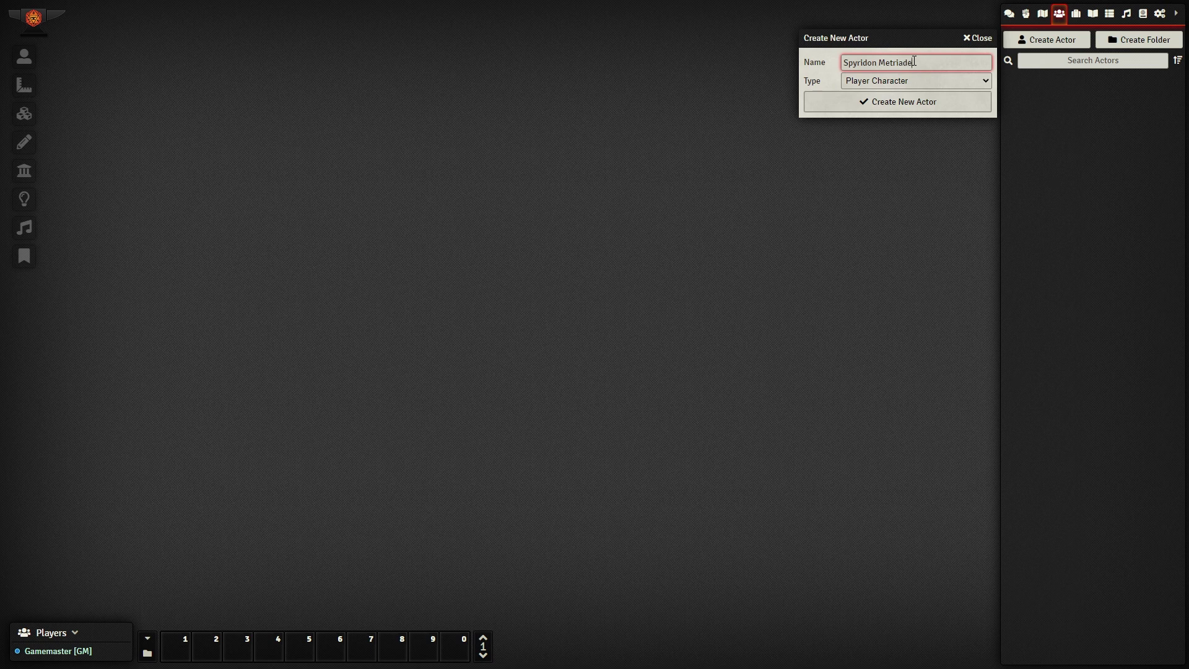
type("Spyridon Metriades")
key("Return")
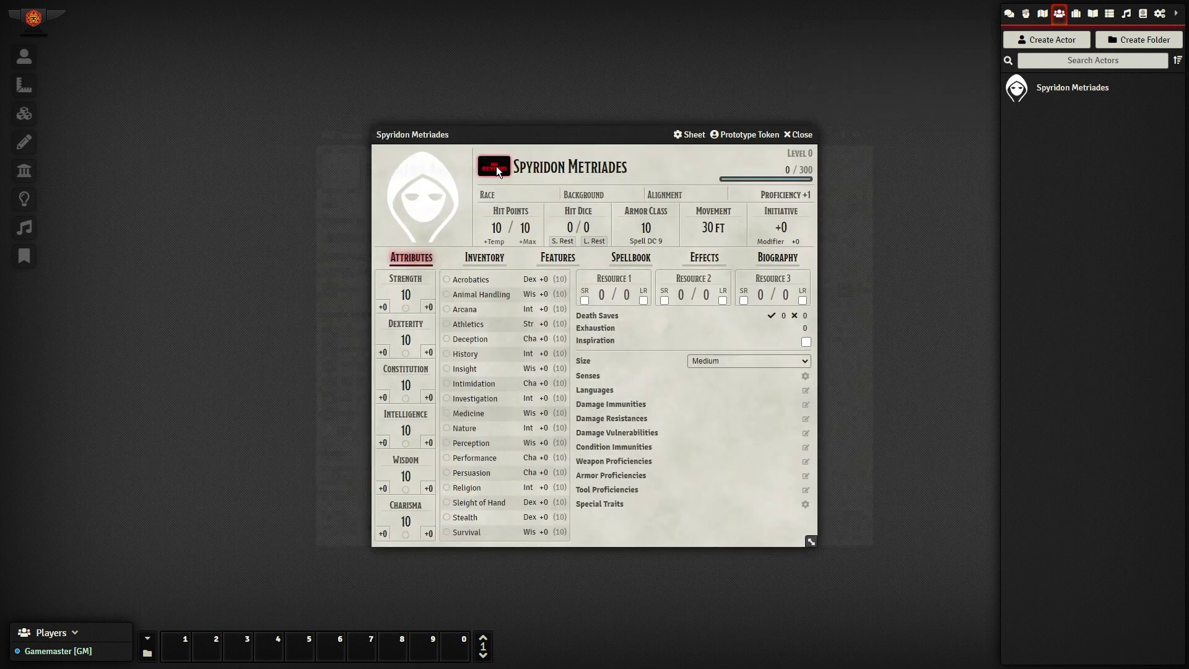
Import the D&D Beyond character into the Spyridon Metriades actor and review its inventory.
left_click(496, 166)
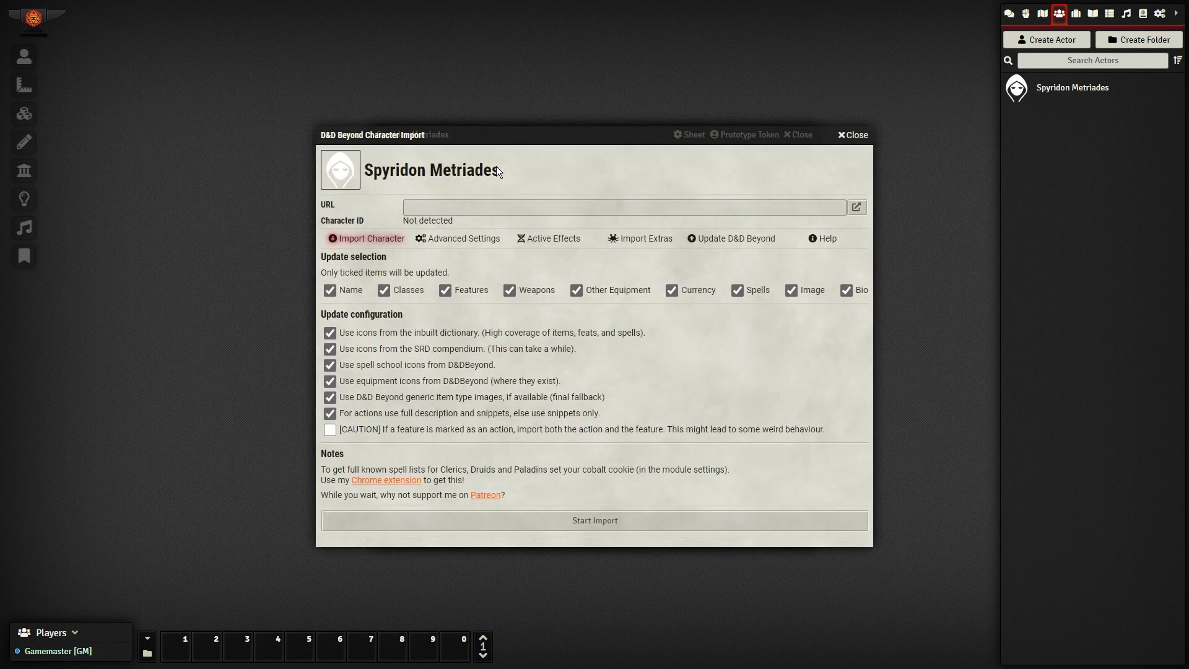
left_click(598, 522)
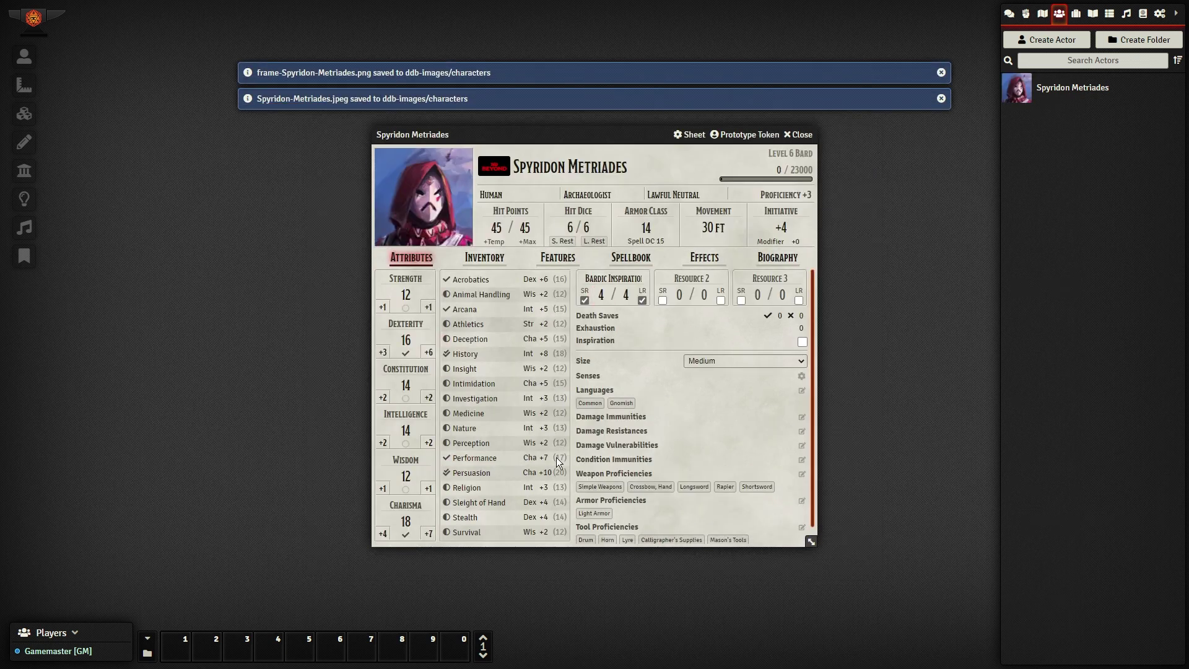
left_click(490, 261)
scroll(500, 398, "down", 2)
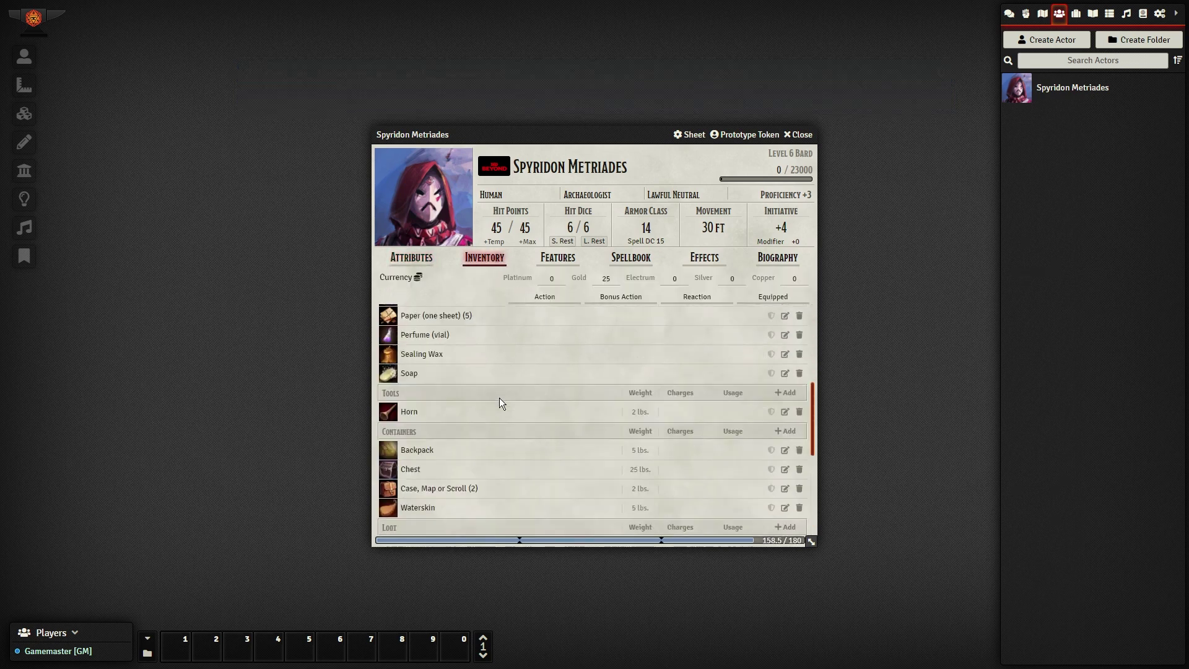
Review the imported bard's features and spellbook, then close the character sheet.
left_click(557, 258)
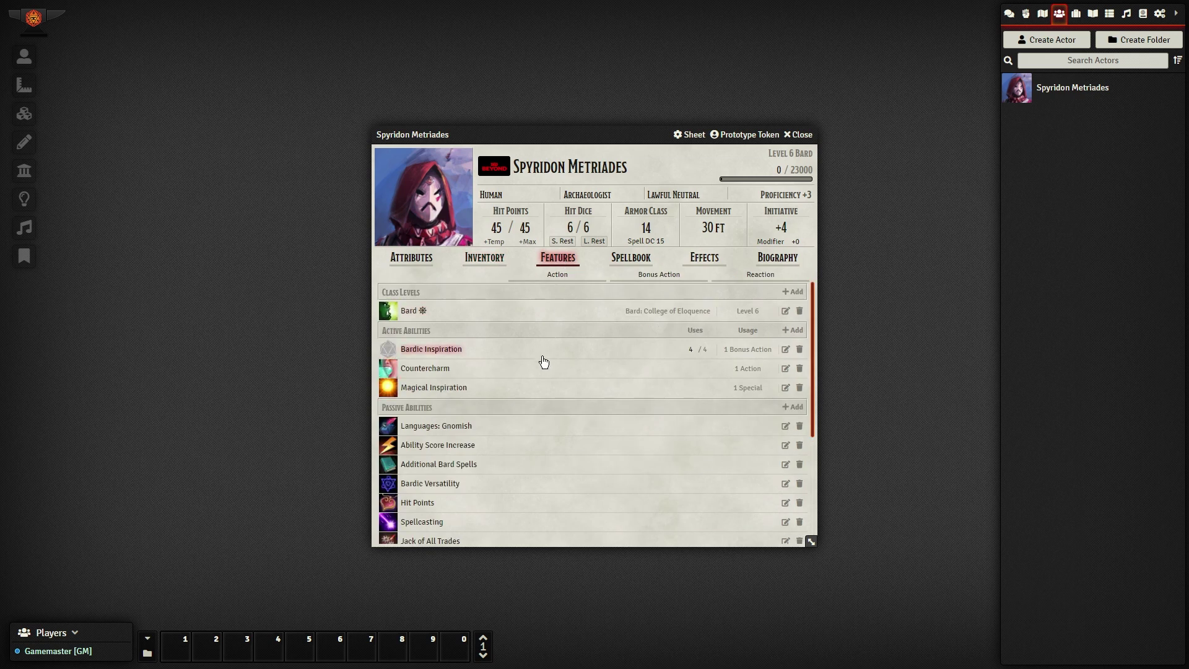
scroll(541, 372, "down", 3)
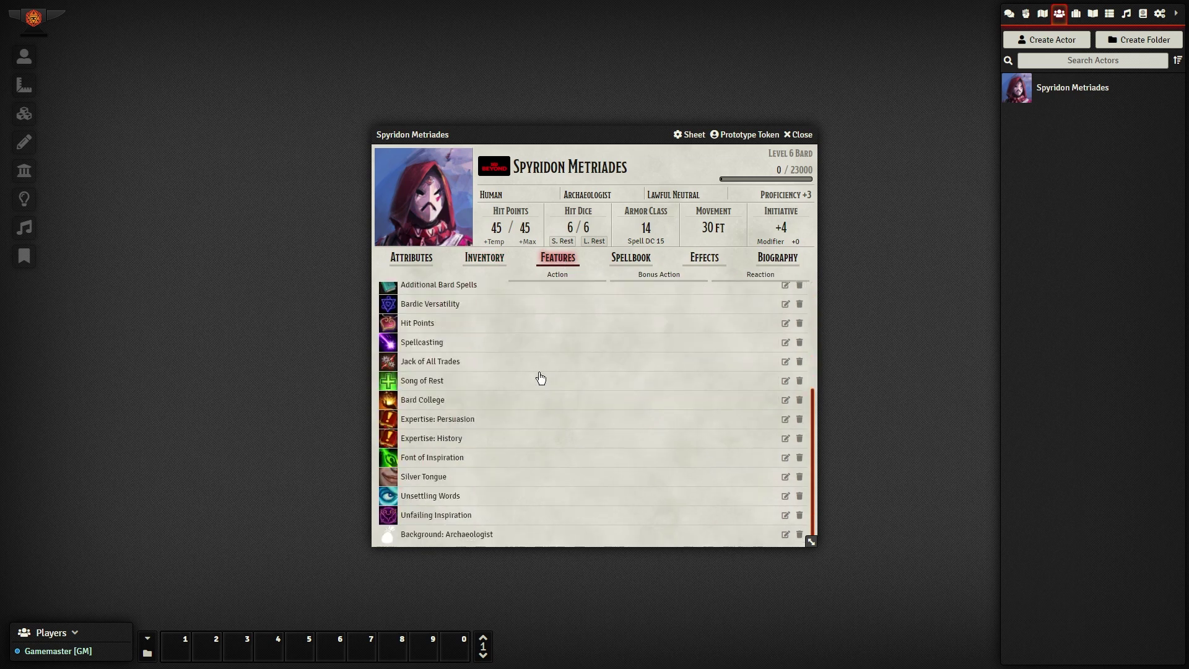
left_click(633, 258)
scroll(599, 411, "down", 1)
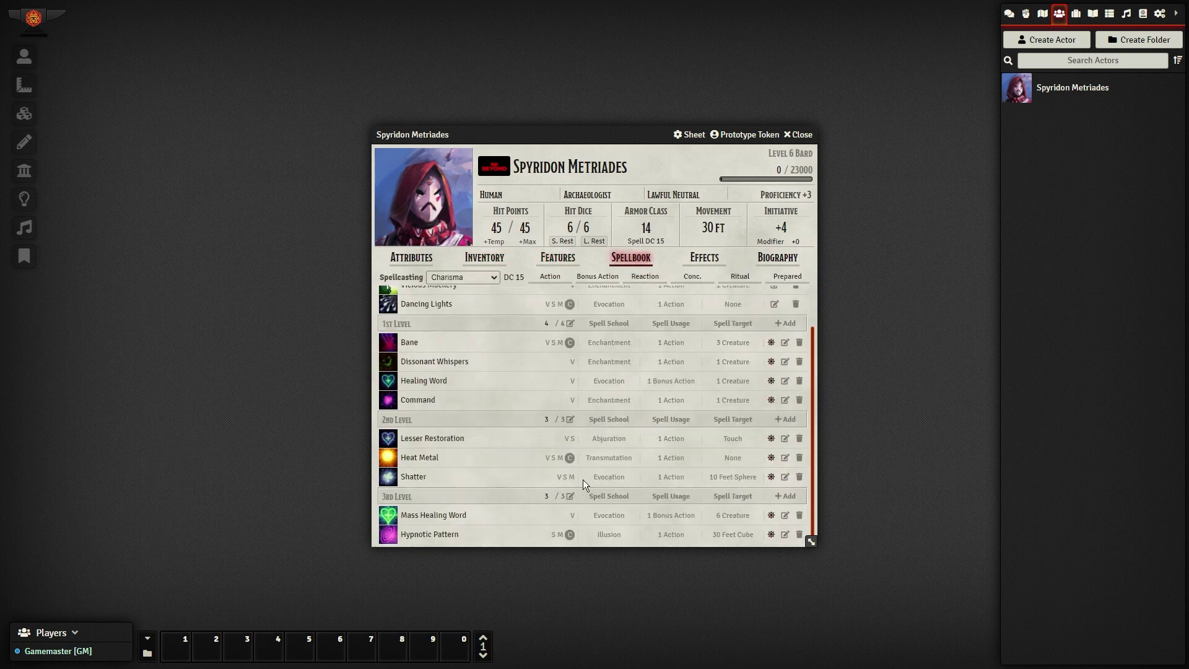
scroll(582, 479, "up", 1)
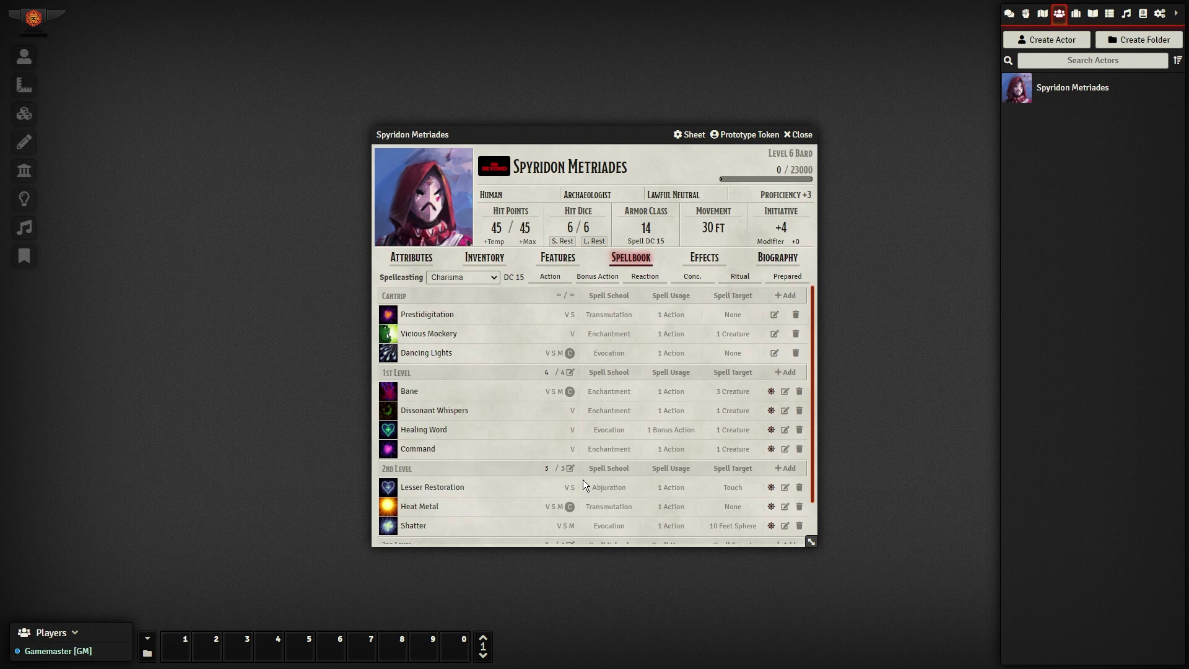
left_click(805, 136)
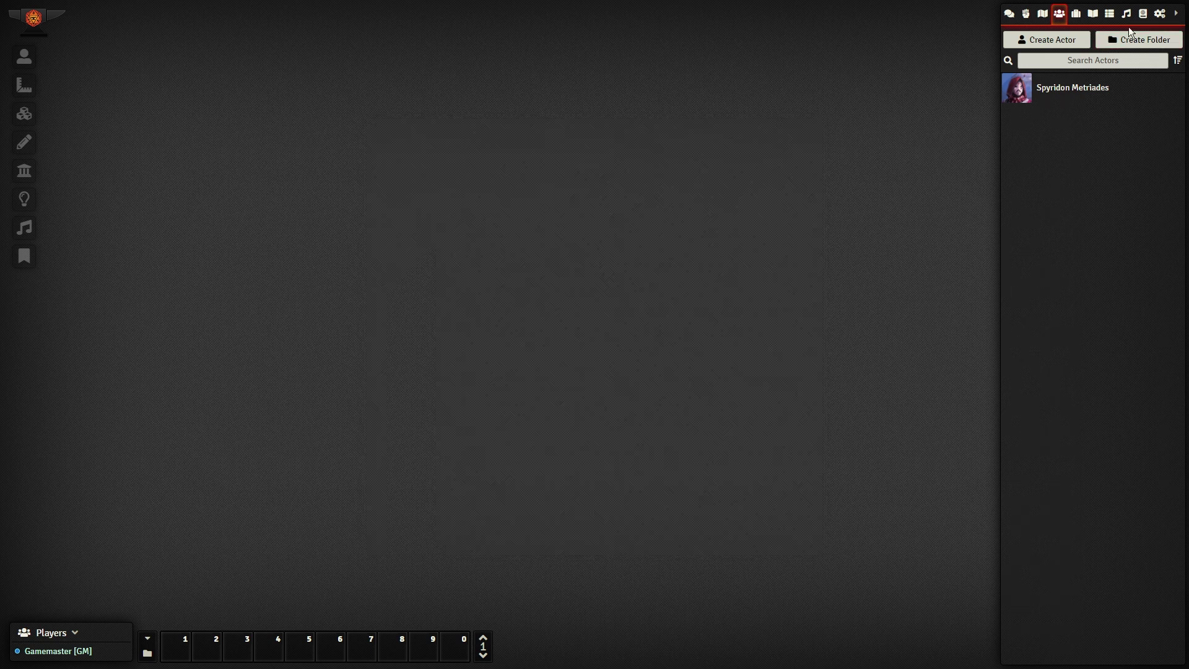
Open the DDB Muncher from the compendiums and look through its spell, item, monster and adventure import options.
left_click(1160, 14)
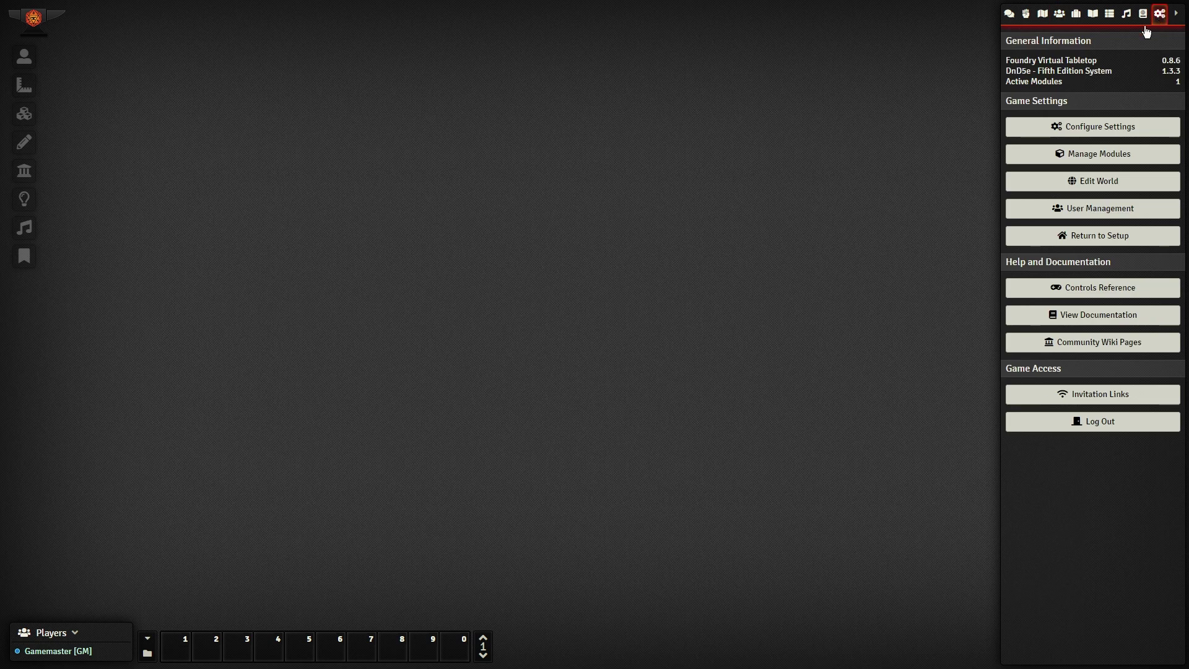
left_click(1143, 14)
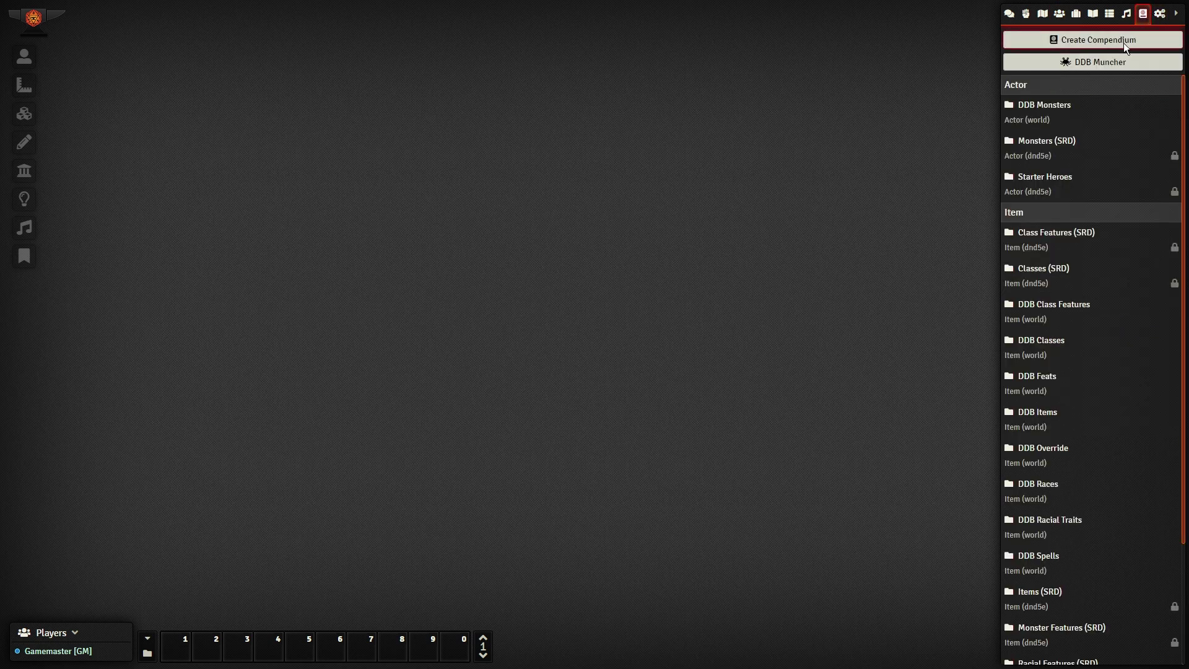
left_click(1106, 59)
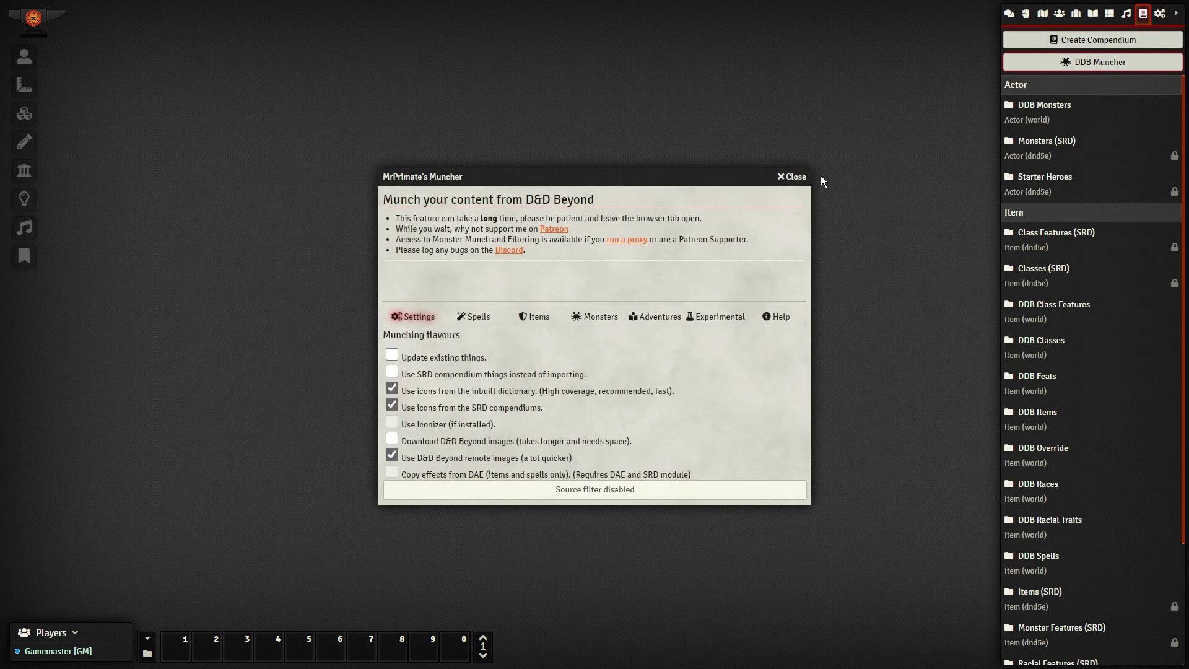
left_click(477, 319)
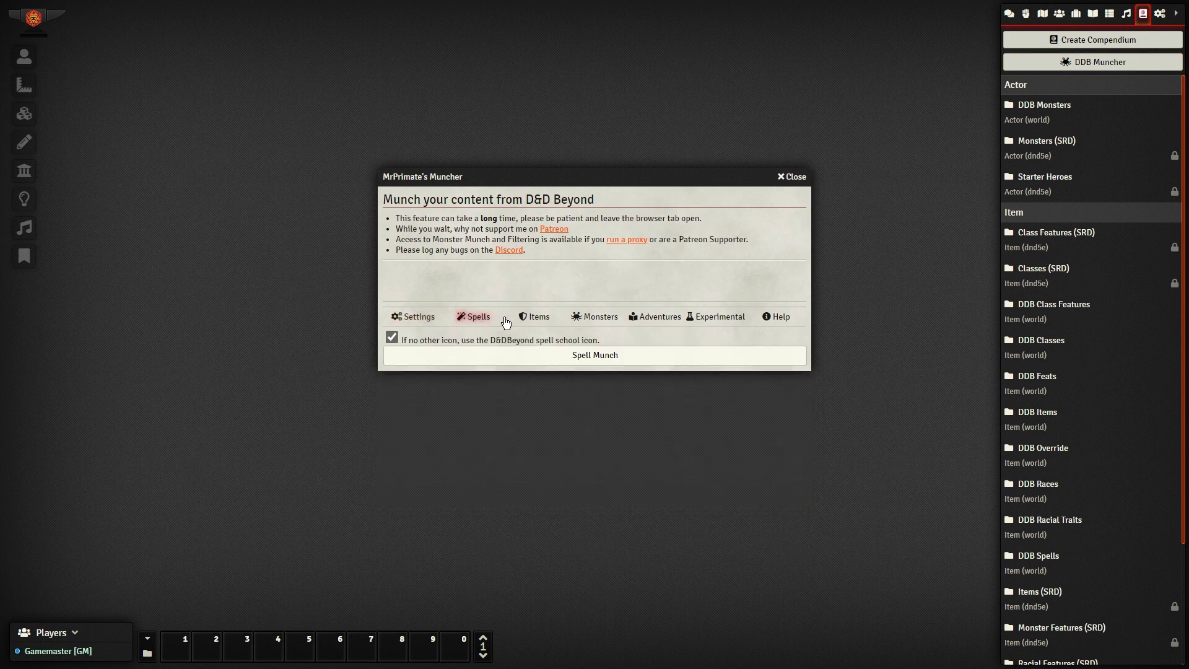
left_click(534, 318)
left_click(597, 319)
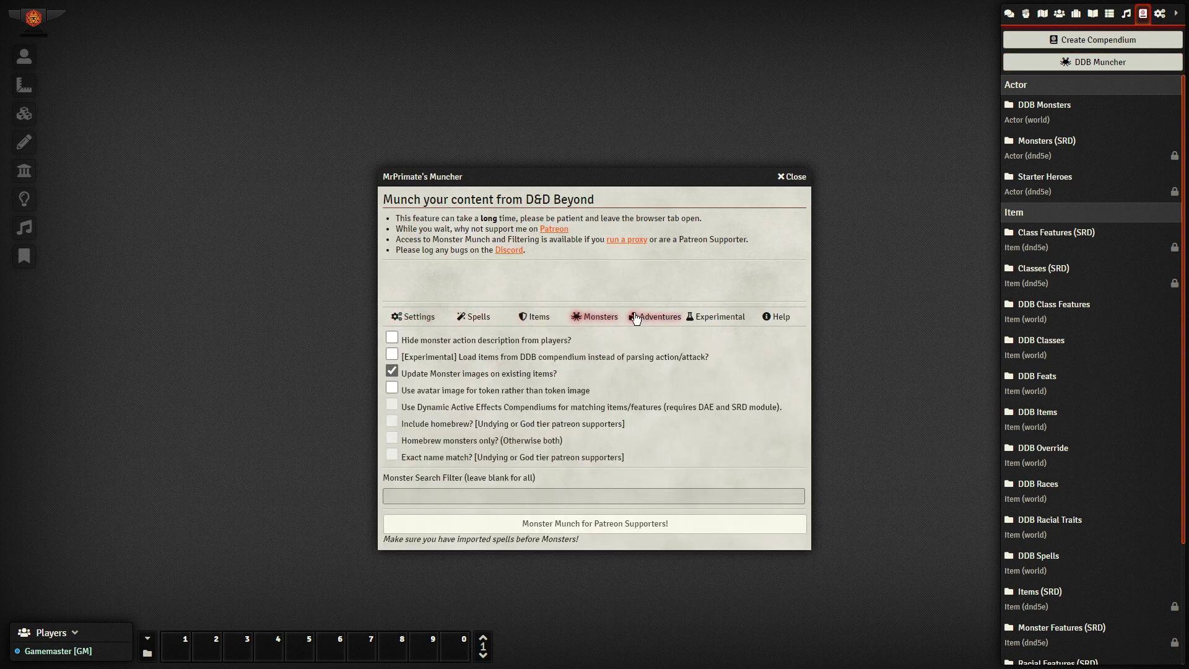
left_click(654, 318)
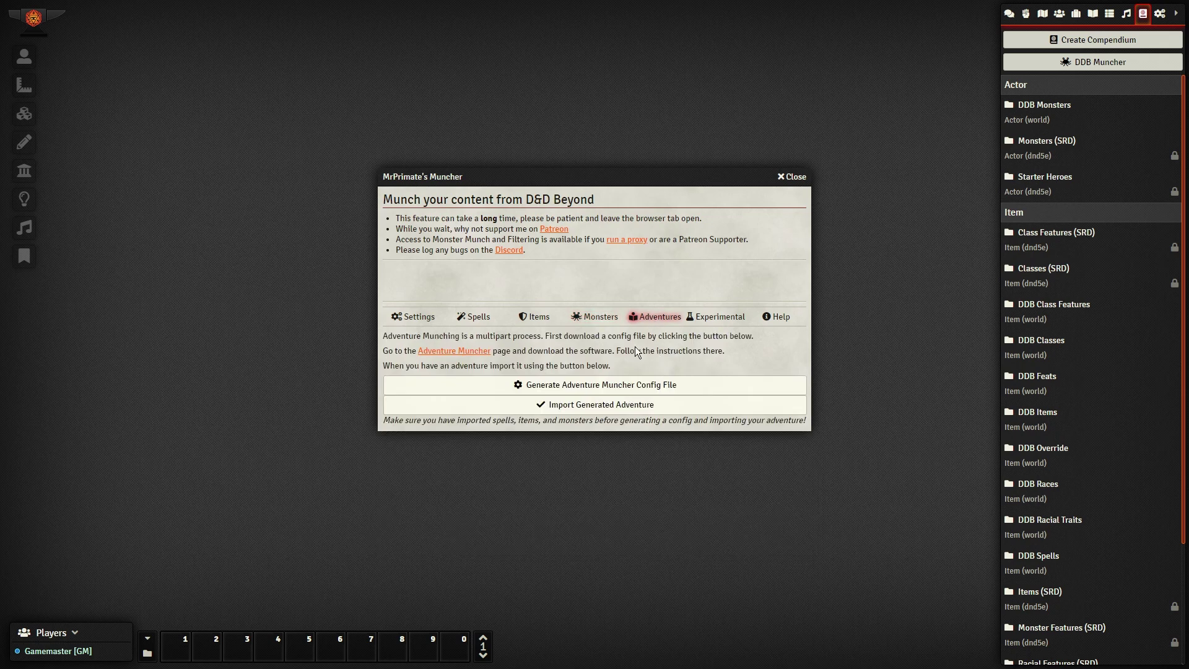
Import the D&D Beyond spells with Spell Munch and browse them in the DDB Spells compendium.
left_click(475, 317)
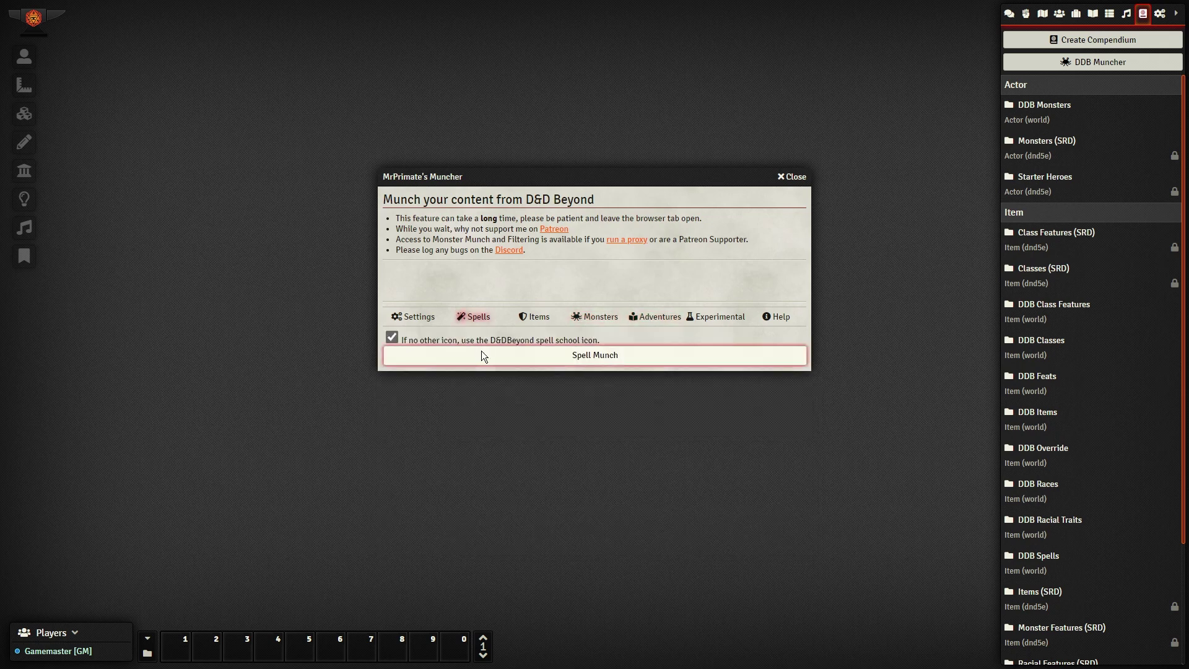
left_click(482, 355)
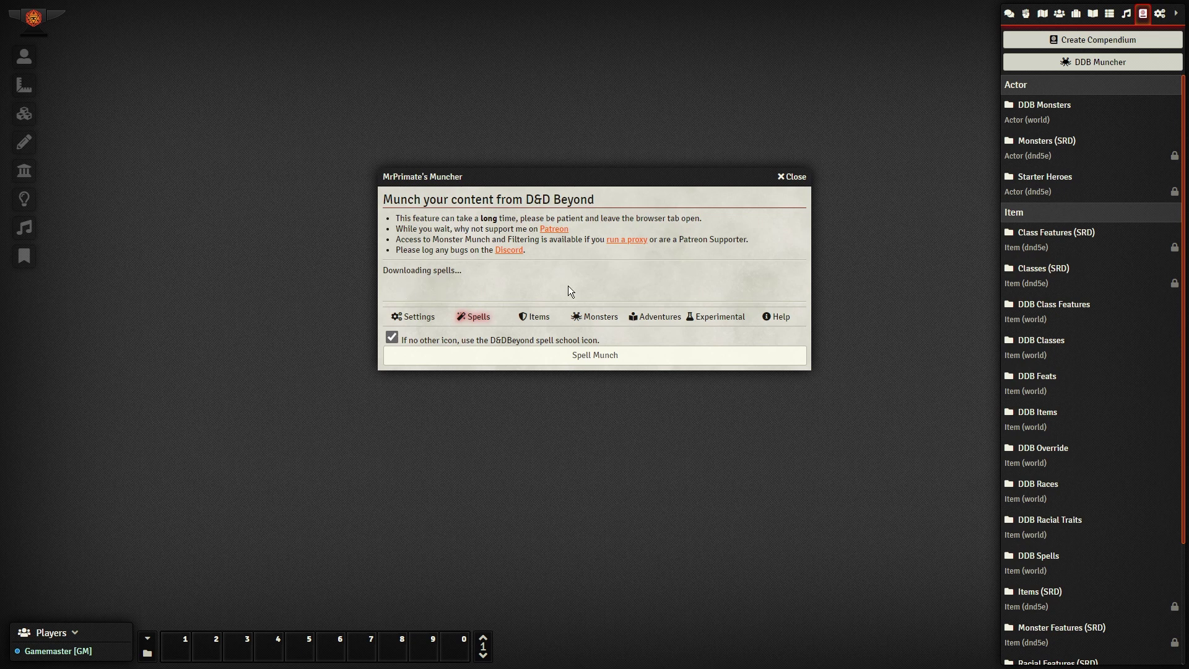
key("Escape")
left_click(1044, 561)
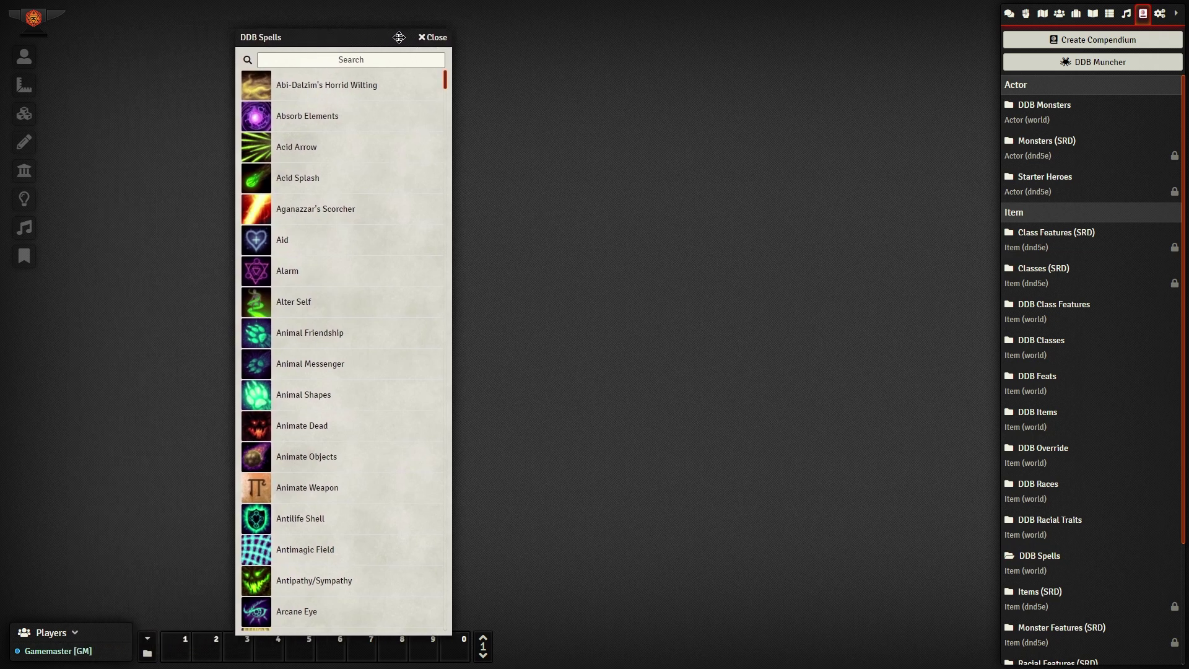
left_click_drag(444, 80, 461, 414)
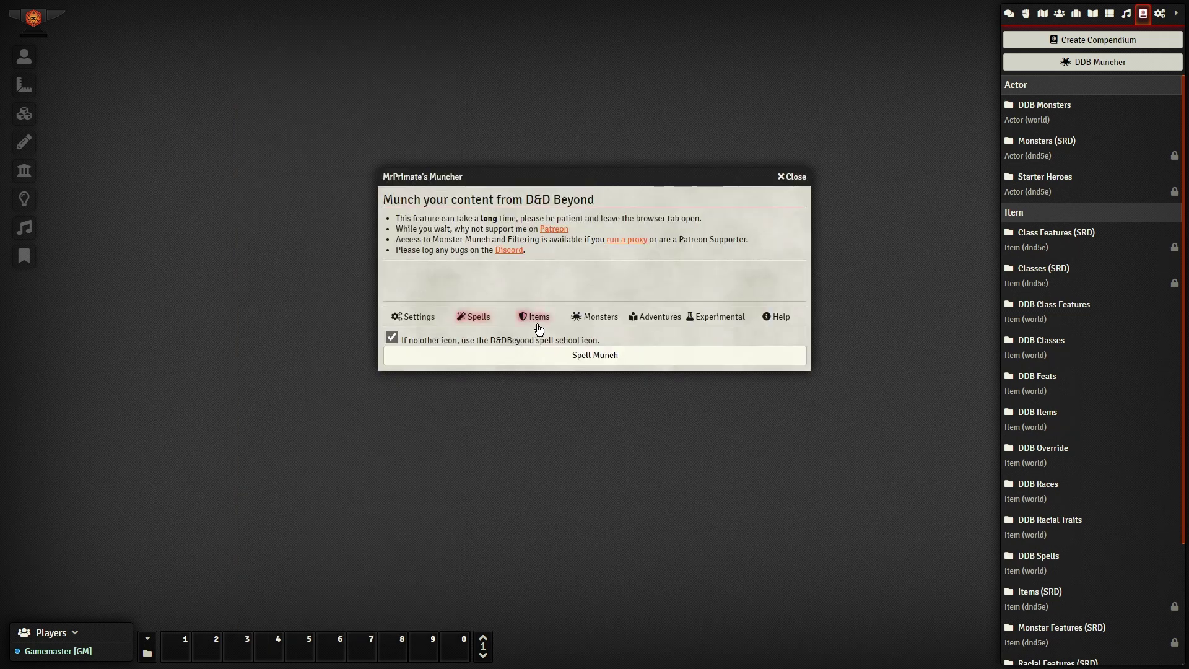
Check the Muncher's item, monster and adventure options and browse the entries of the DDB Items compendium.
left_click(535, 316)
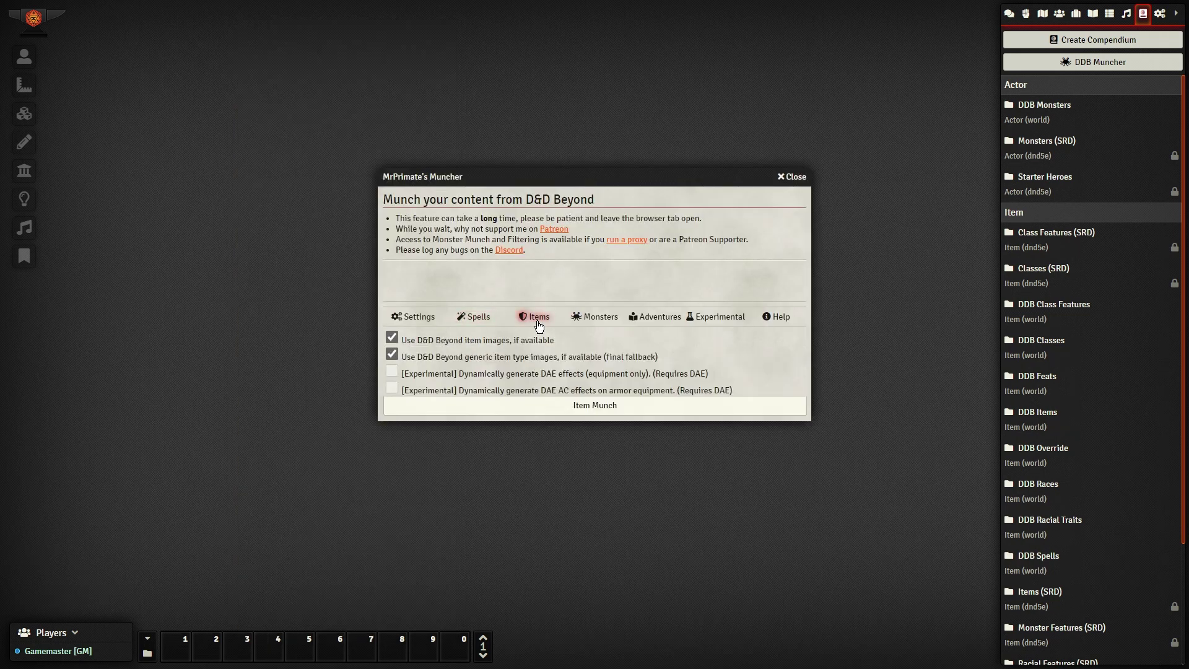
left_click(596, 316)
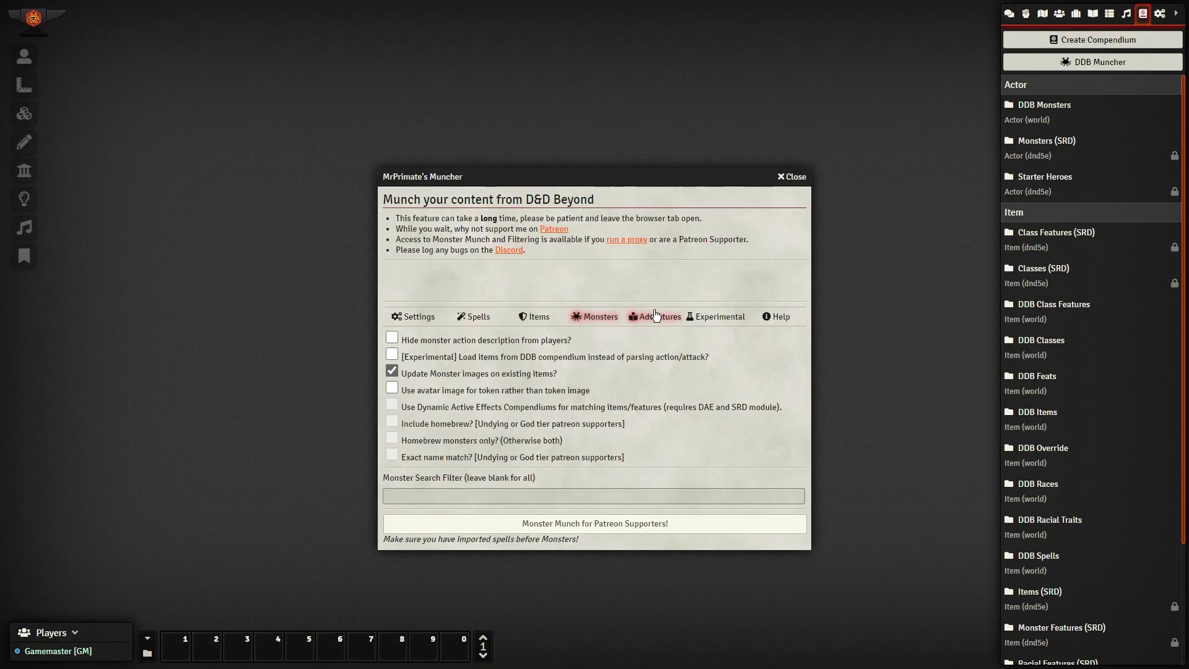
left_click(656, 316)
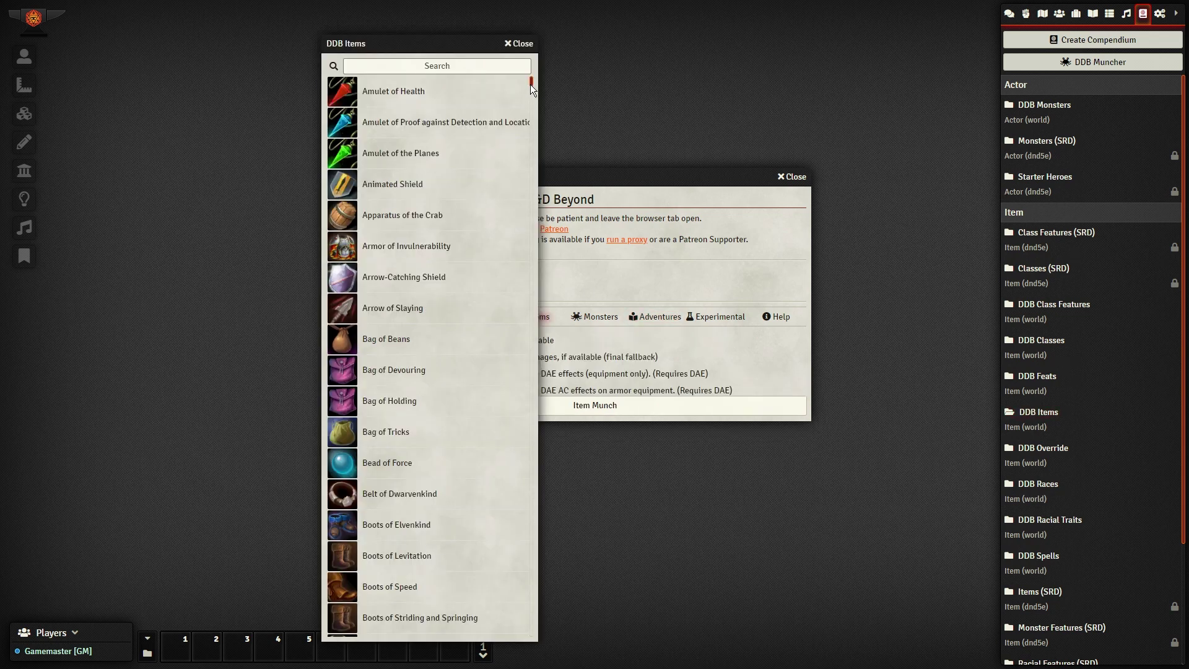
left_click_drag(530, 86, 532, 166)
left_click_drag(533, 177, 532, 192)
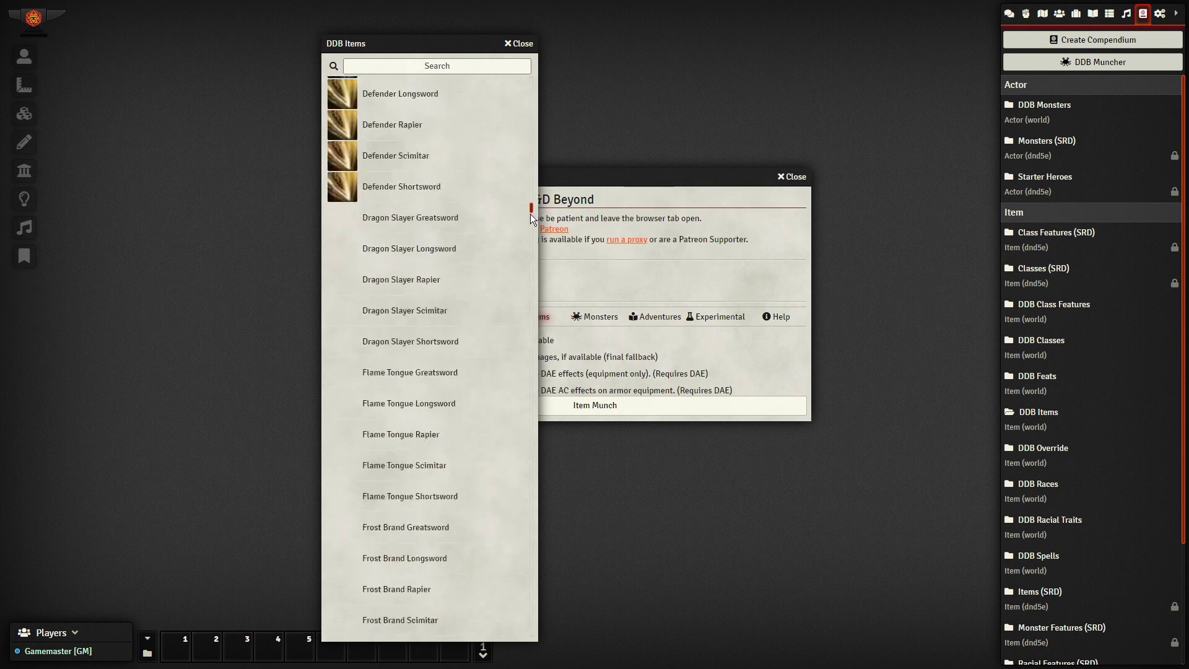
left_click_drag(530, 272, 532, 421)
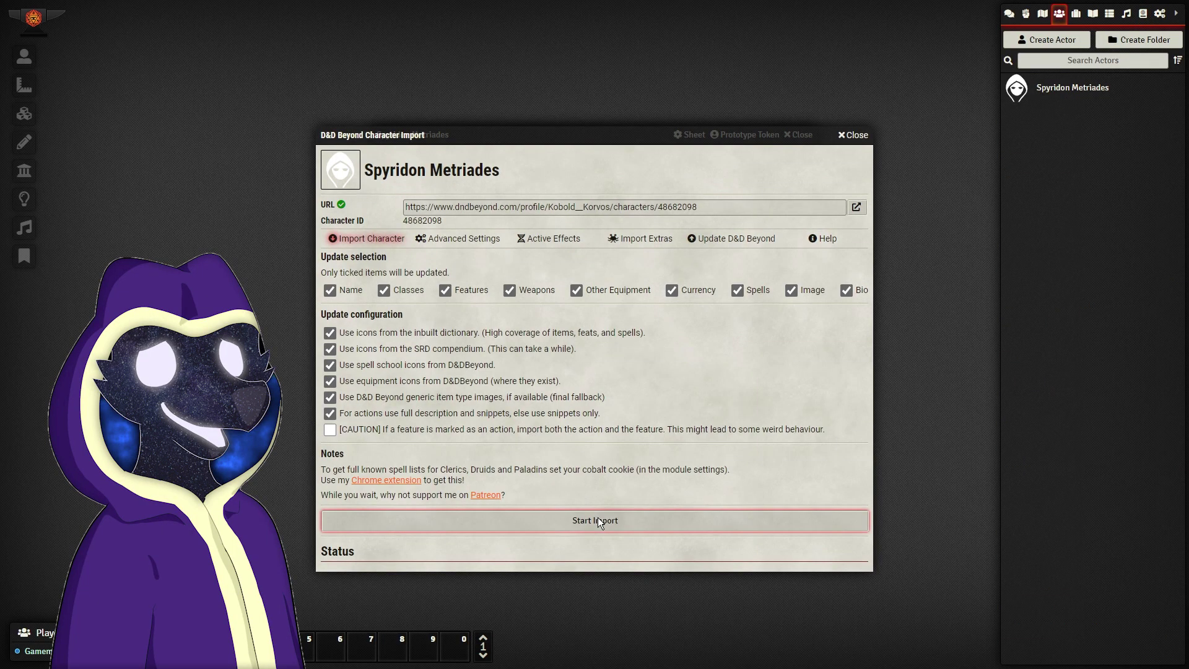
Import the D&D Beyond character into its actor with all update selections enabled and review its inventory, features and spellbook.
left_click(599, 520)
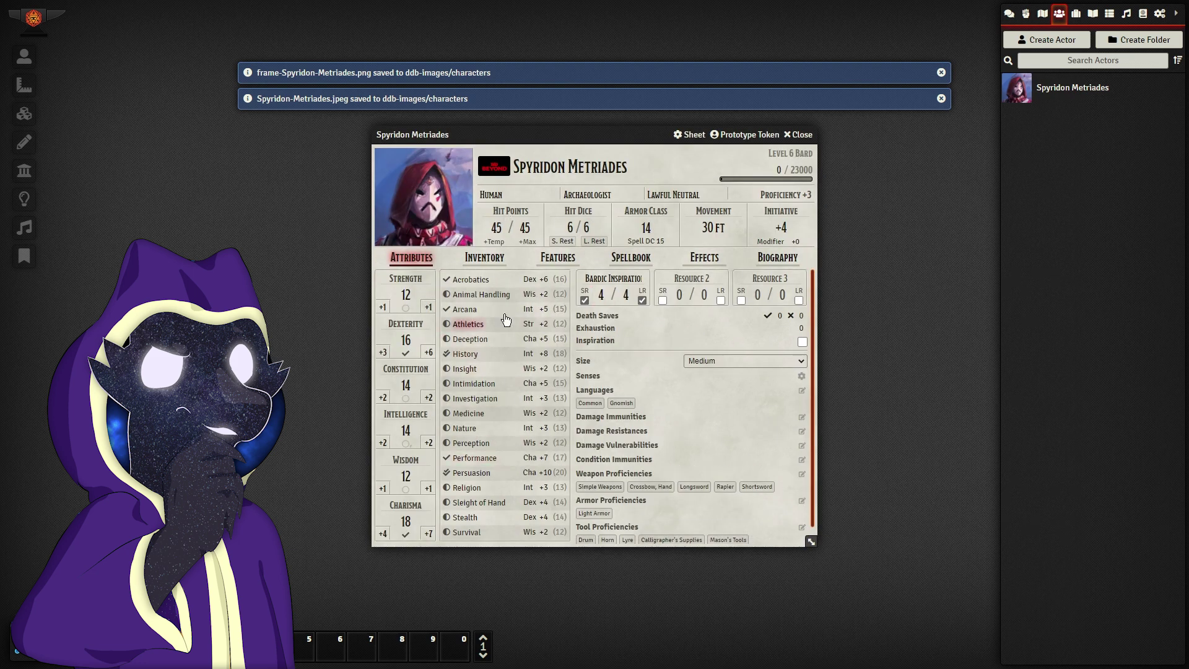
left_click(492, 264)
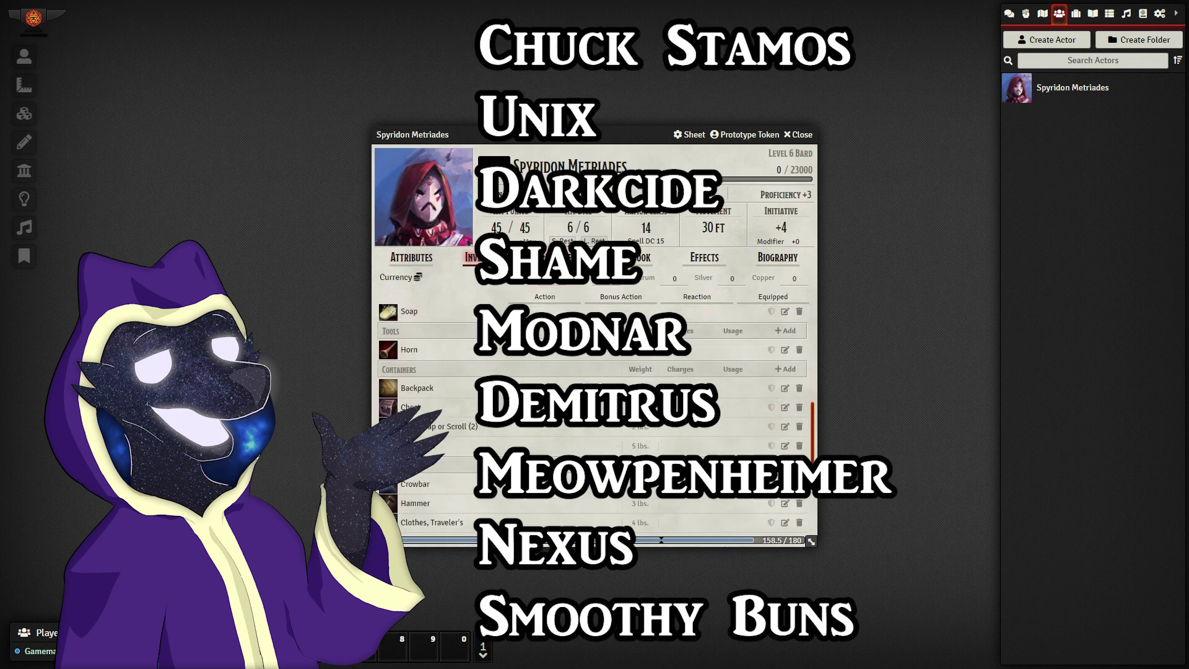
left_click(558, 257)
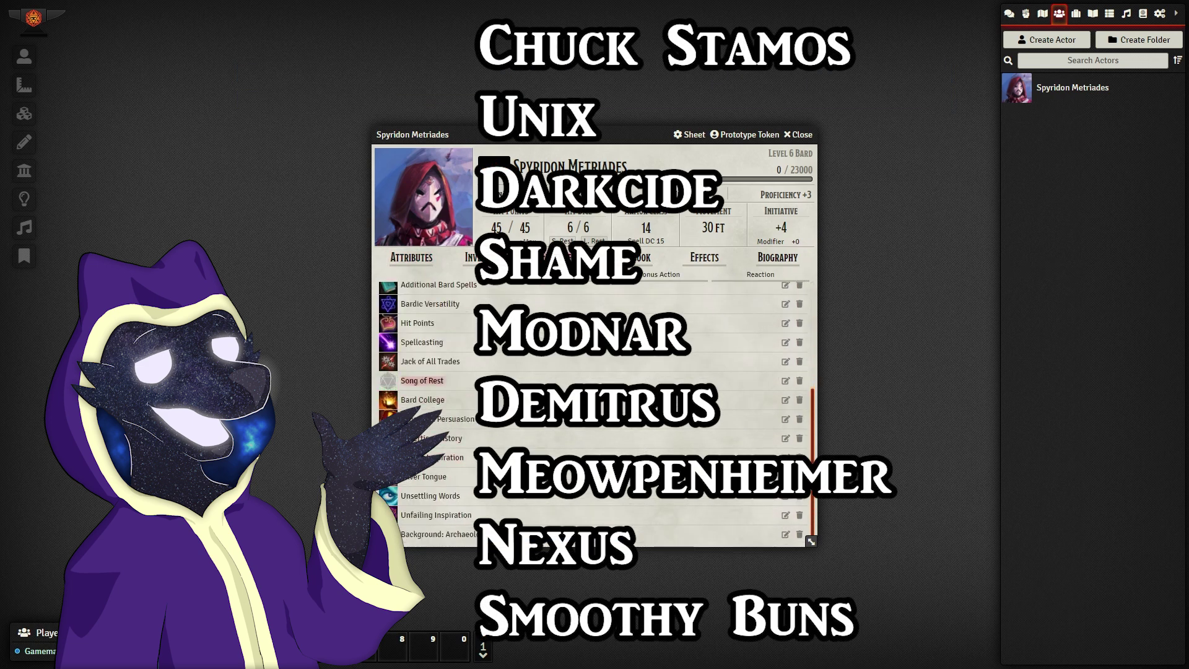
left_click(638, 260)
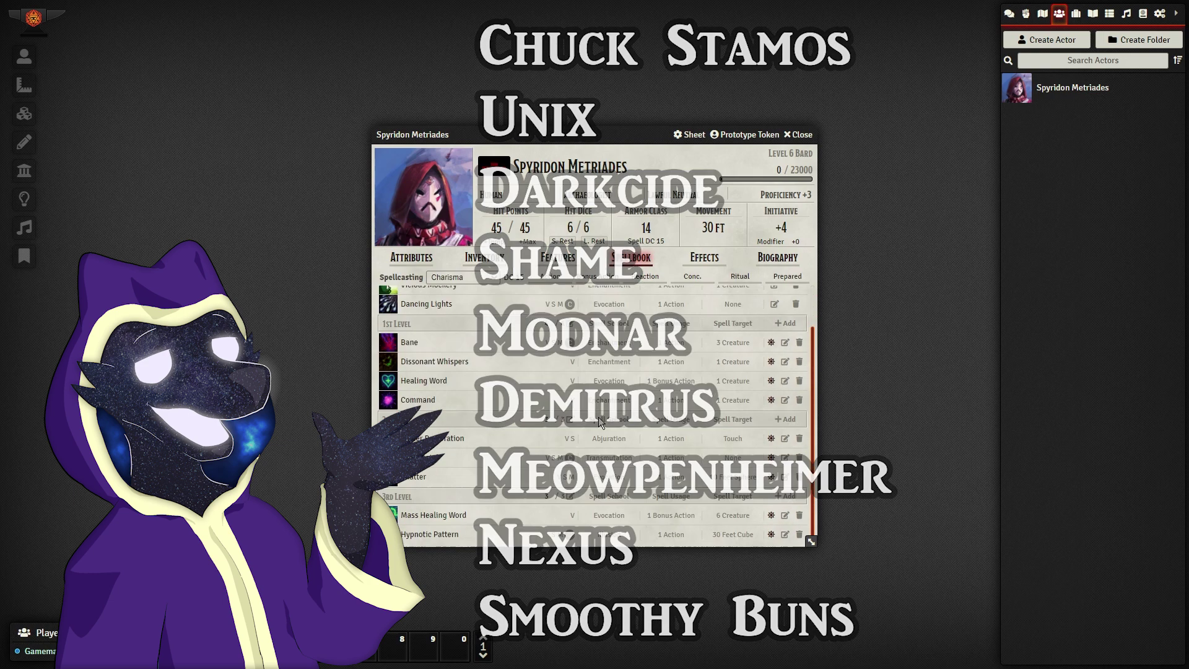